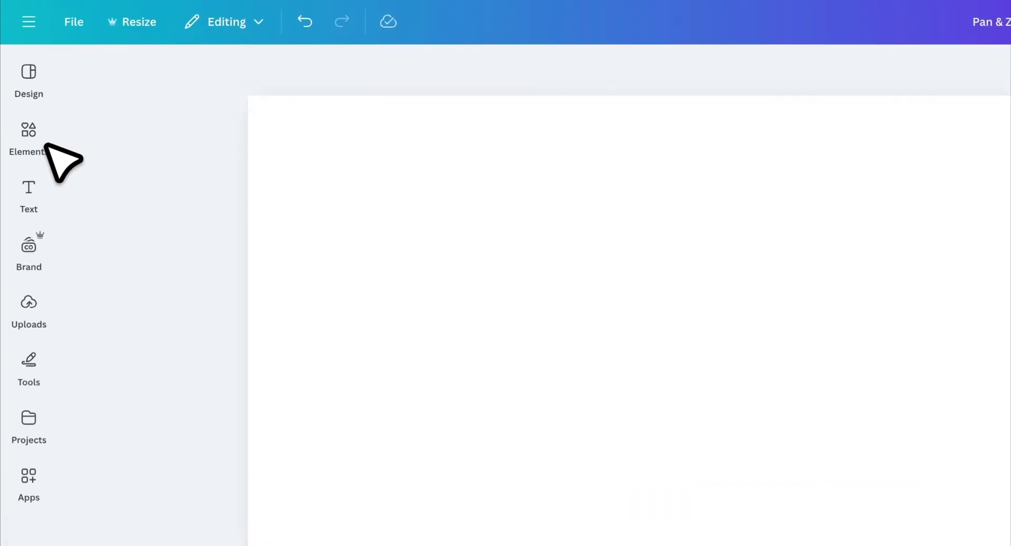
Add the five-person hotel staff photo from the recently used elements.
left_click(25, 108)
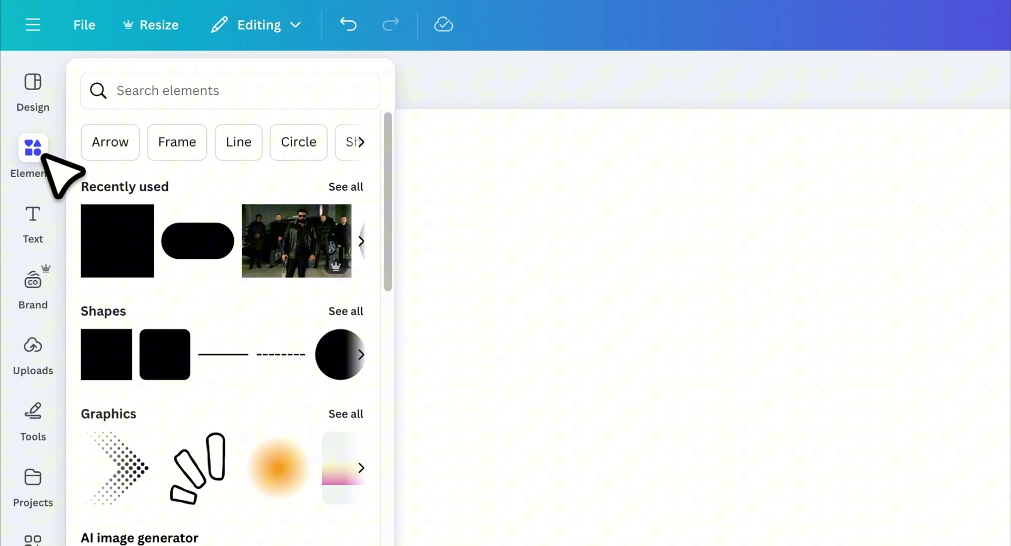
left_click(345, 185)
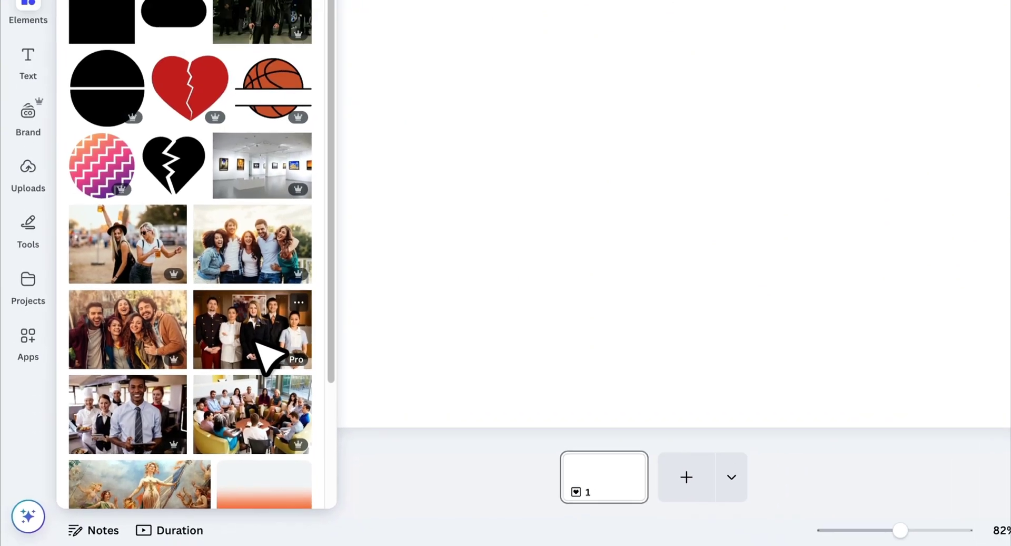
left_click(258, 345)
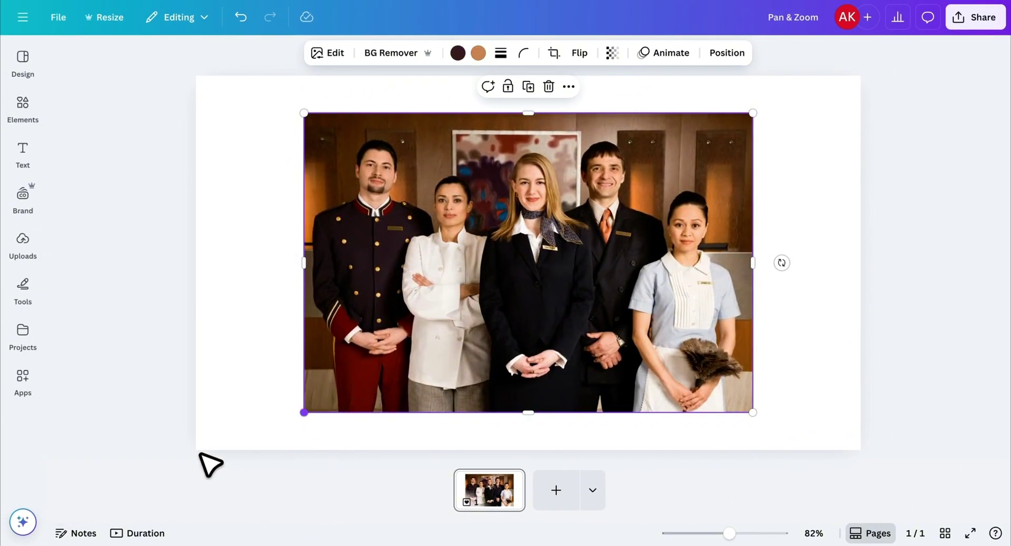
Resize the staff photo to 1,280 × 736 so it fills the whole page.
left_click_drag(304, 411, 196, 451)
left_click_drag(753, 112, 861, 76)
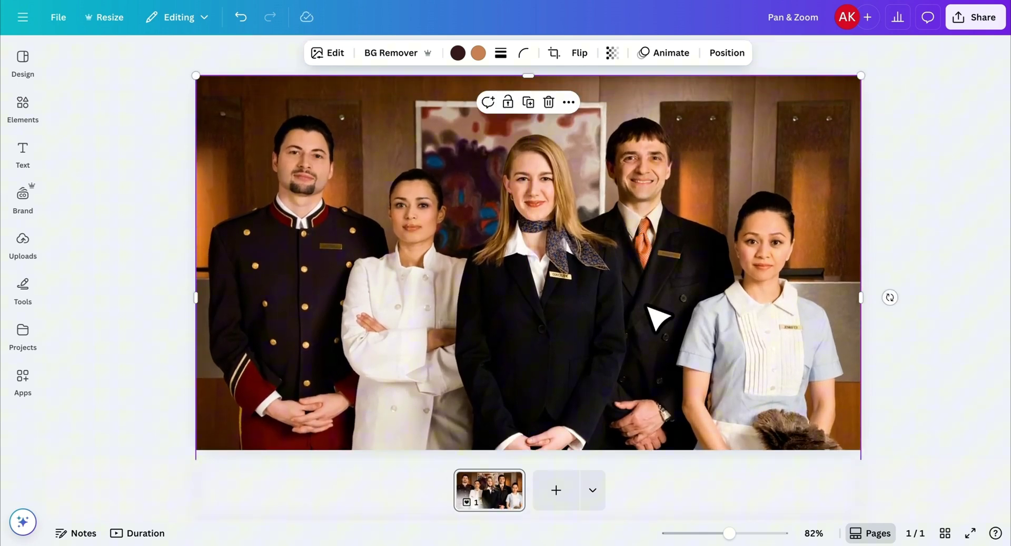
left_click_drag(728, 533, 717, 533)
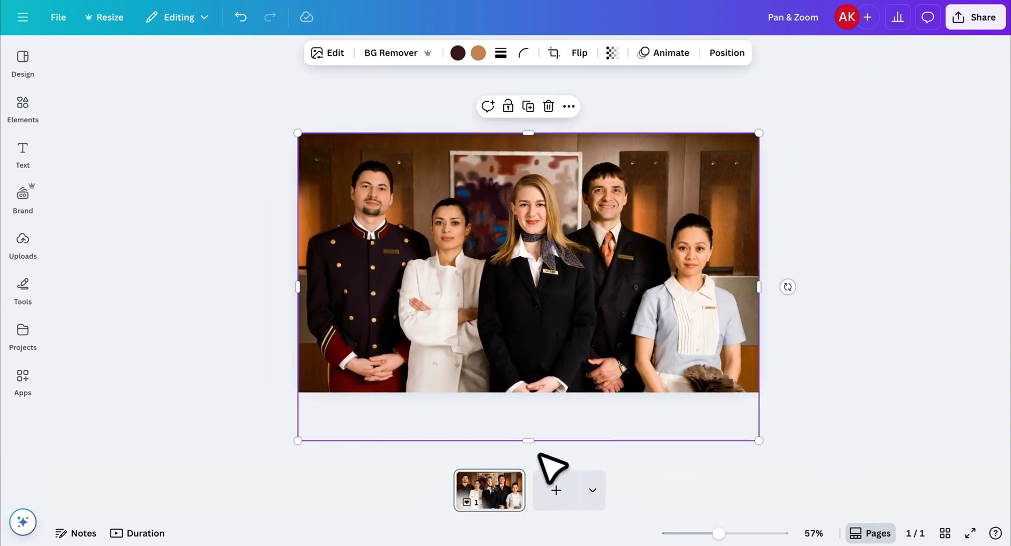
left_click_drag(529, 441, 538, 406)
left_click_drag(724, 533, 731, 533)
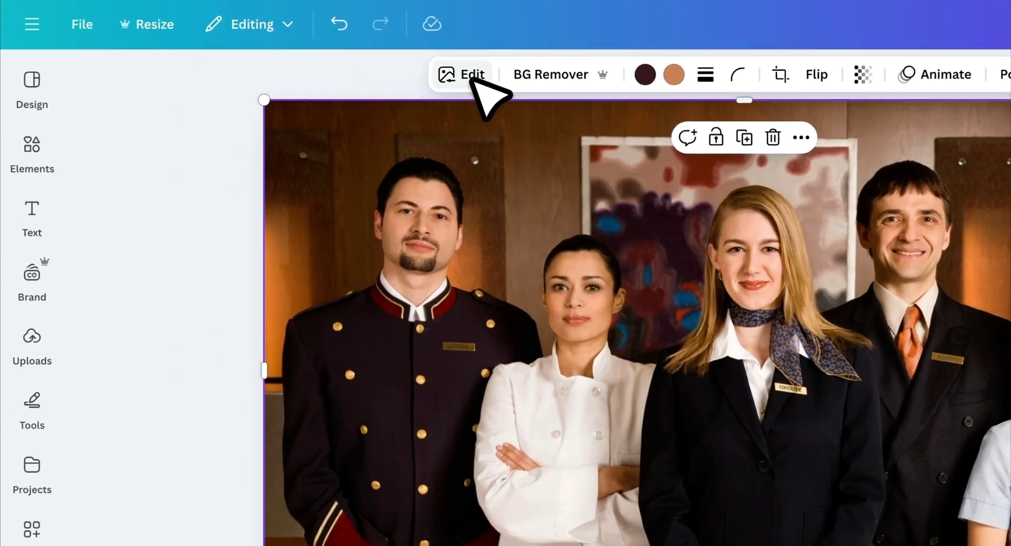
Upscale the staff photo with the Image Upscaler app and replace the original with it.
left_click(328, 53)
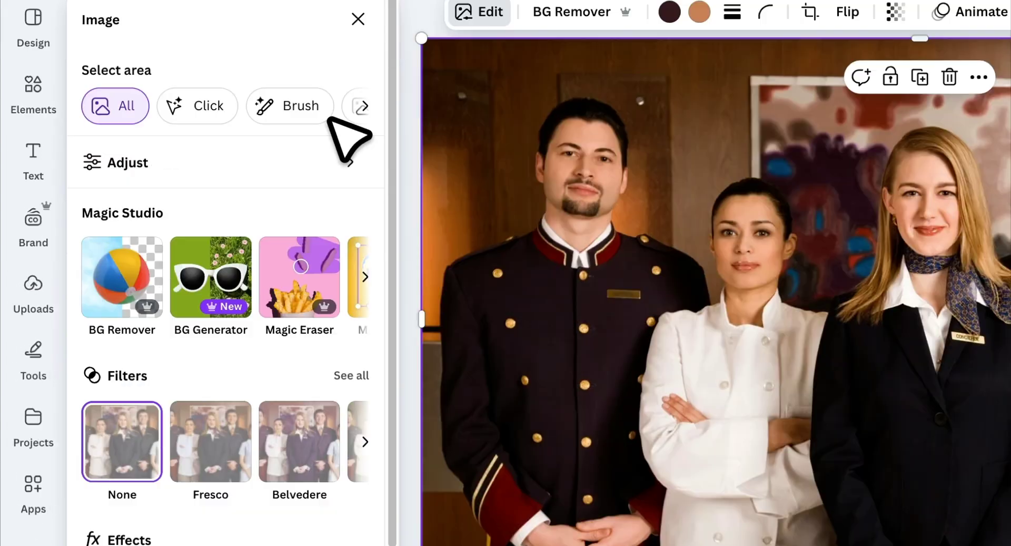
scroll(331, 298, "down", 4)
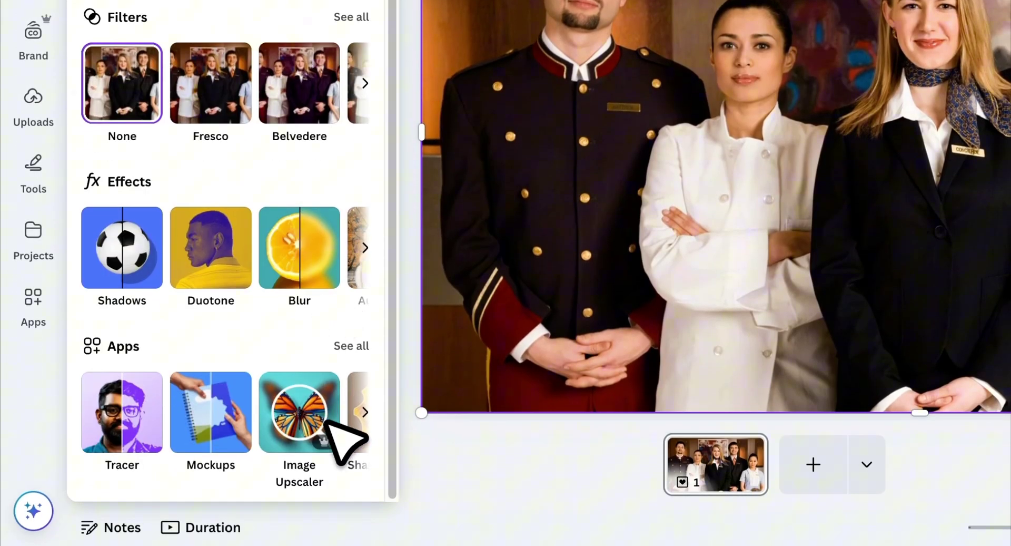
left_click(299, 412)
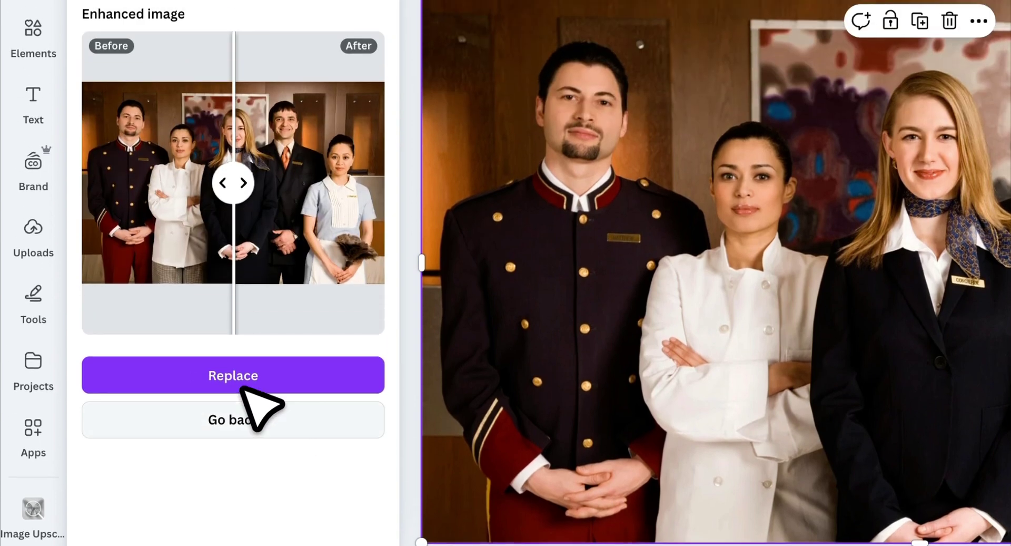
left_click(242, 251)
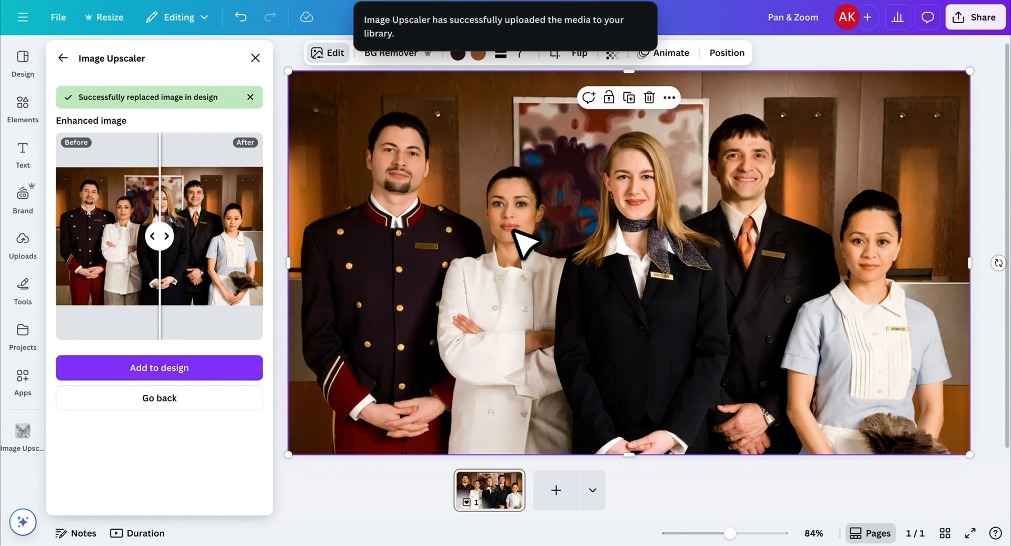
left_click(255, 58)
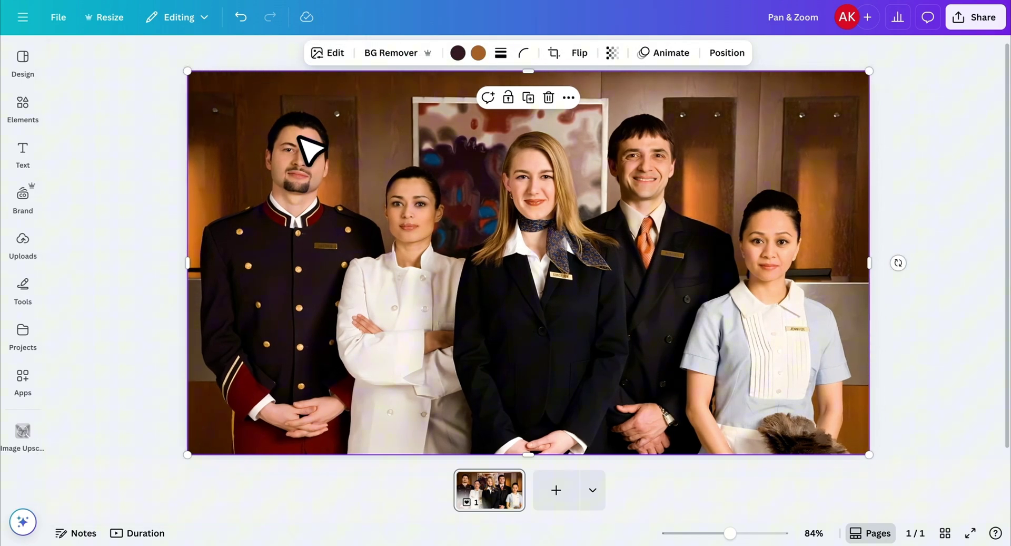
Duplicate the photo page and enlarge the copy's photo into a close-up of the leftmost man.
right_click(500, 480)
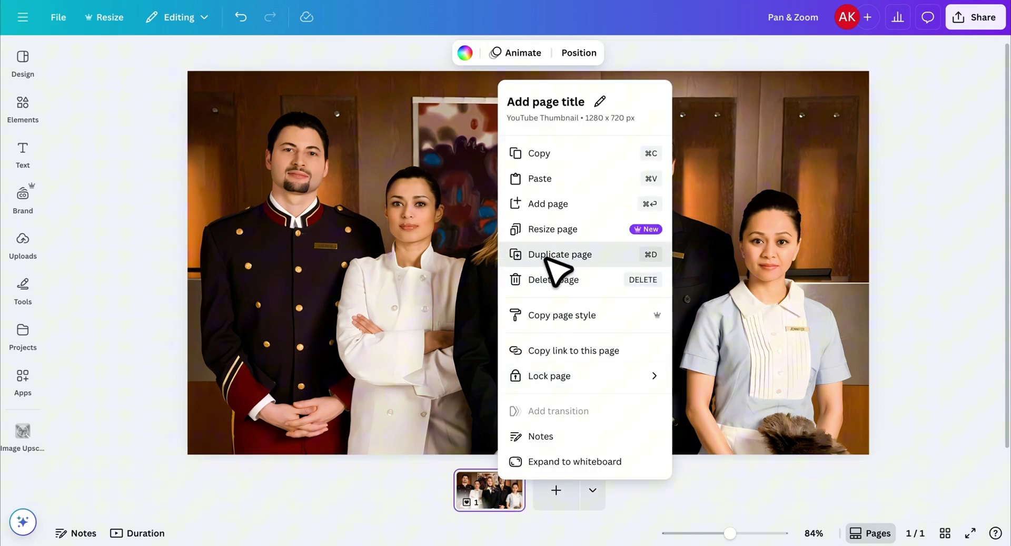
left_click(557, 255)
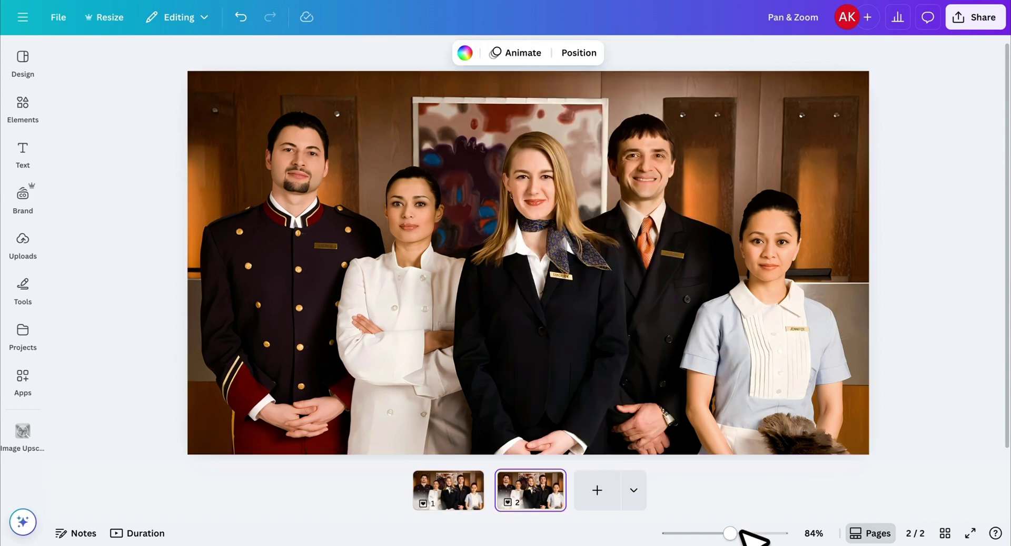
left_click_drag(742, 532, 711, 532)
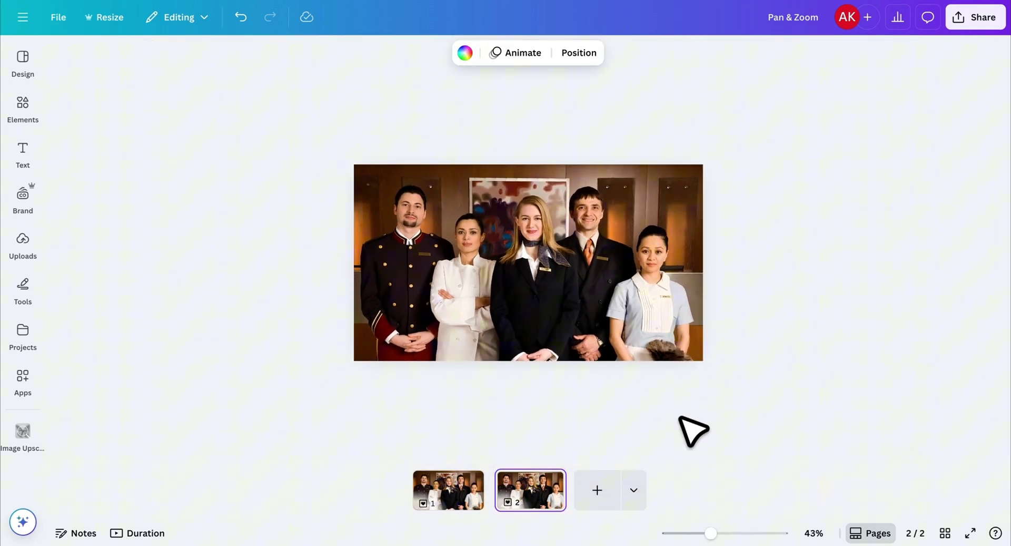
left_click(671, 348)
left_click_drag(706, 363, 994, 527)
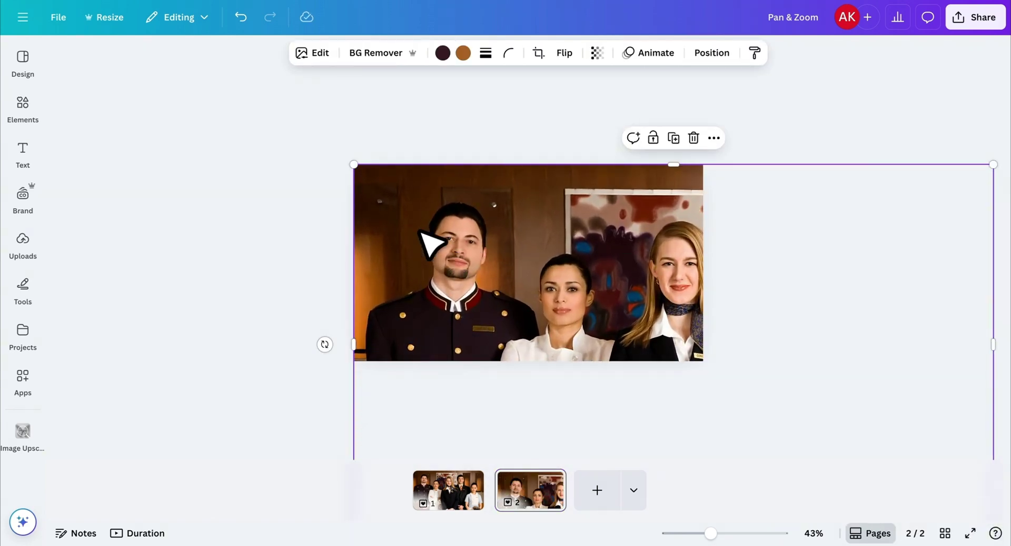
left_click_drag(355, 167, 507, 226)
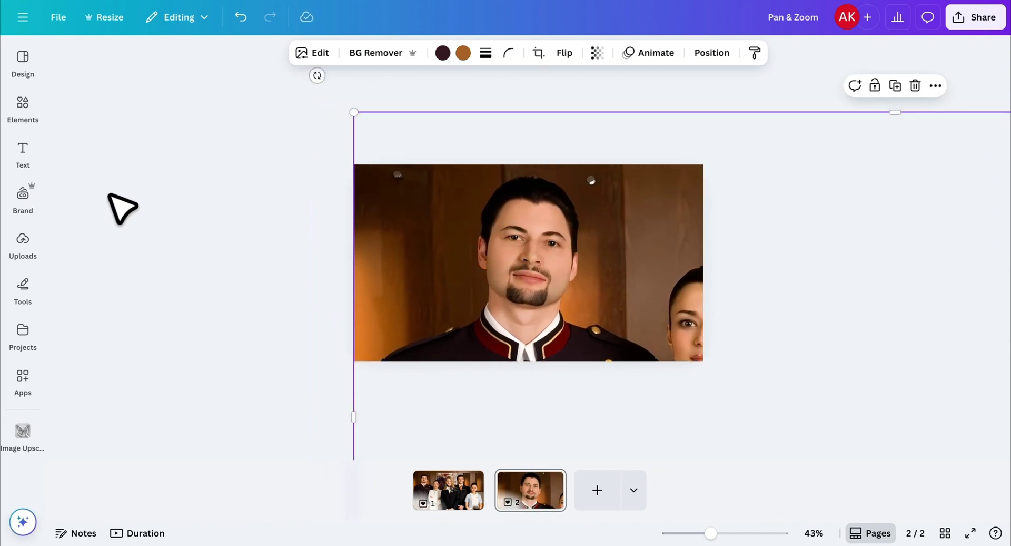
Add a 'Jhon' heading and place it in the upper left beside the man's face.
left_click(24, 154)
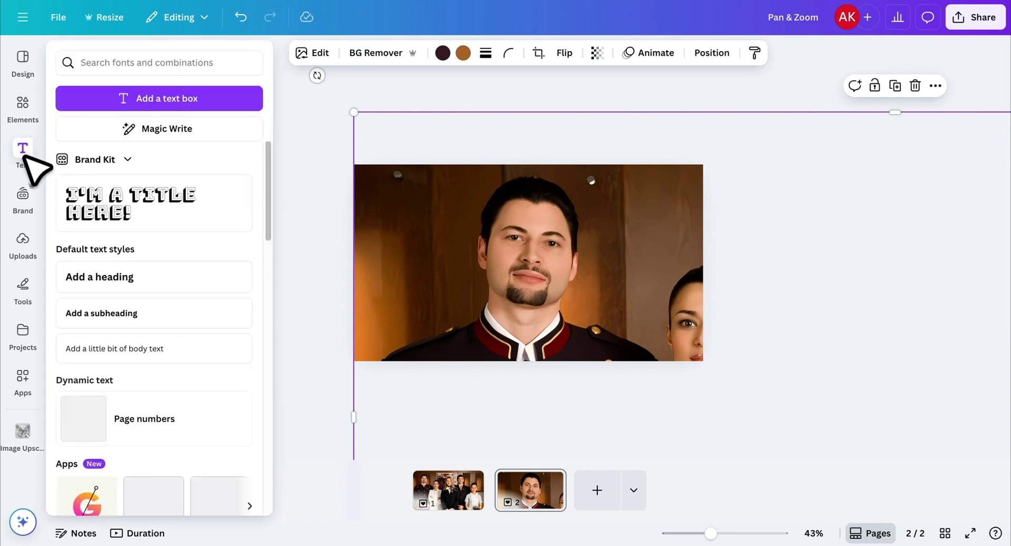
left_click(163, 271)
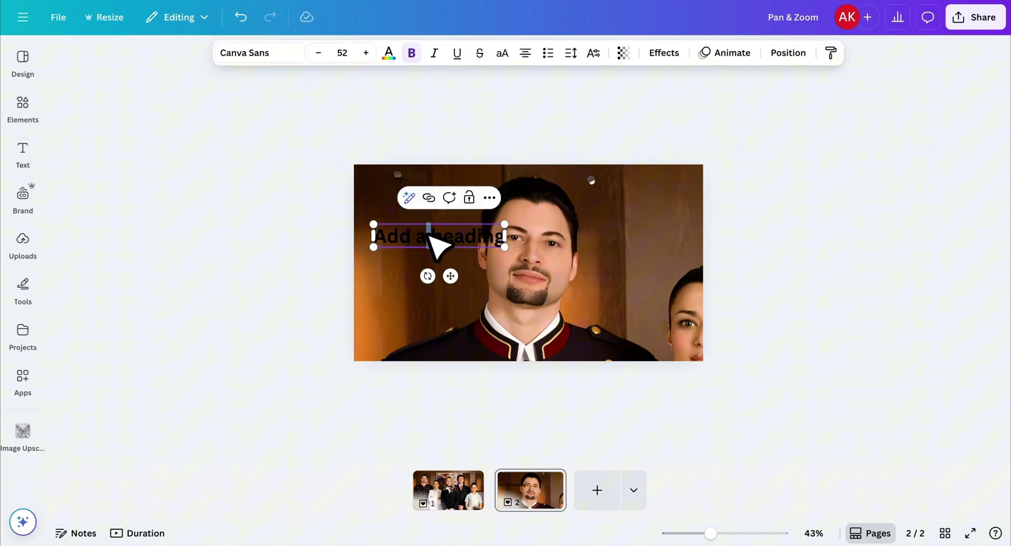
type("Jhon")
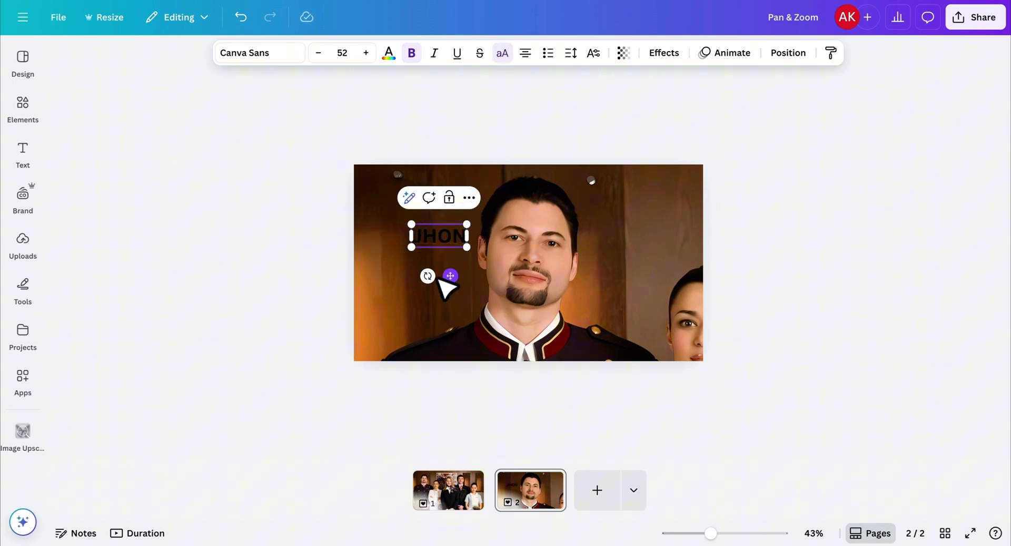
left_click_drag(439, 278, 407, 267)
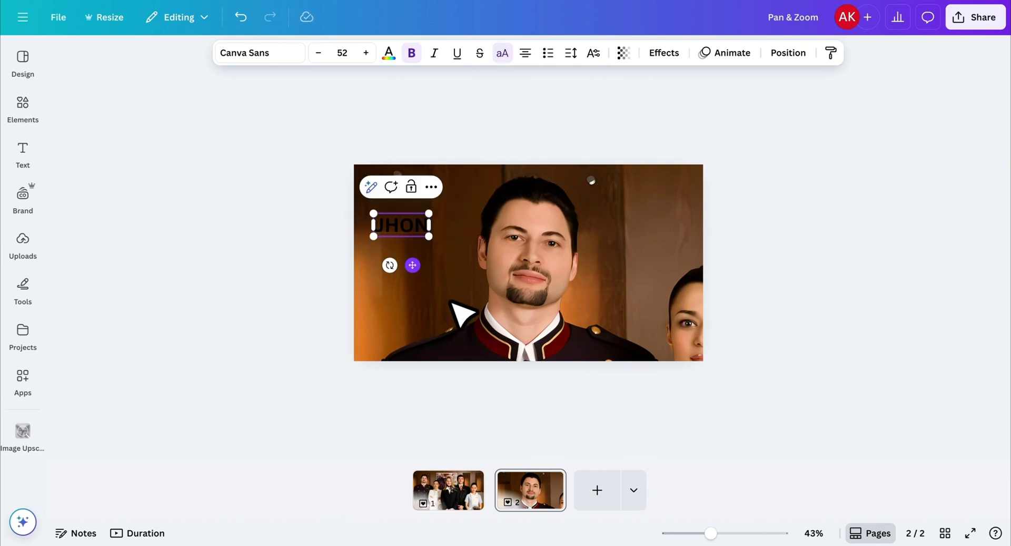
left_click_drag(710, 533, 728, 534)
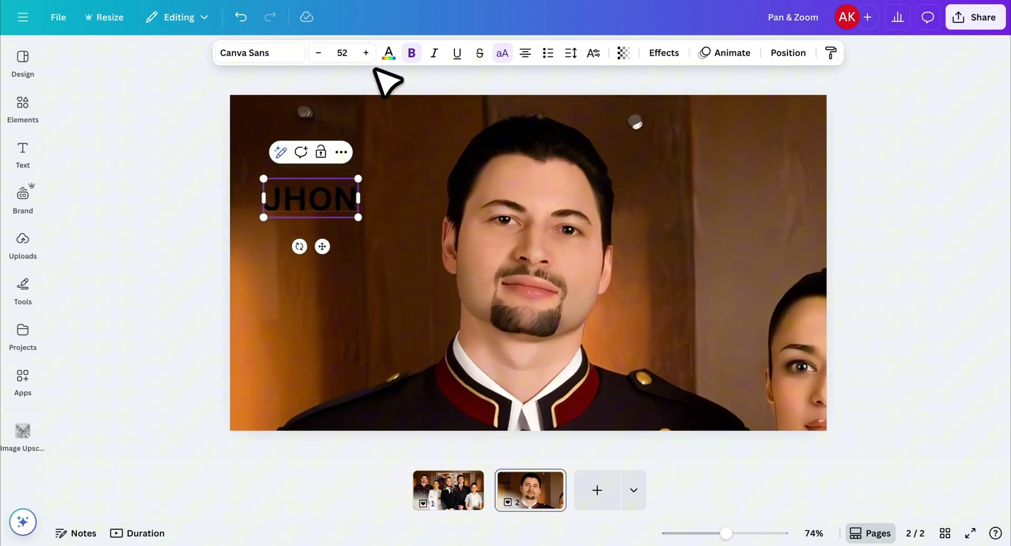
Make JHON white in the TT Bluescreens font at size 176.
left_click(389, 52)
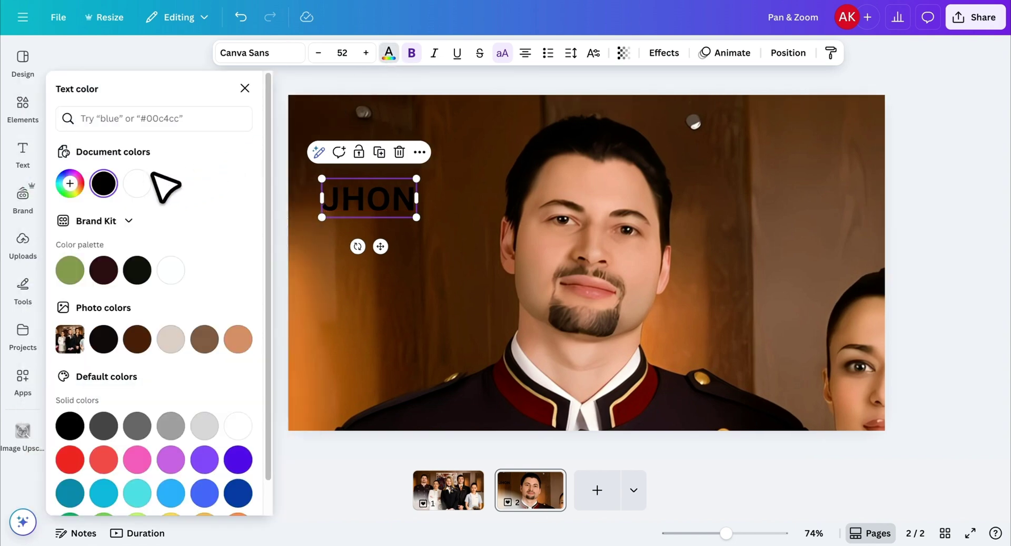
left_click(138, 183)
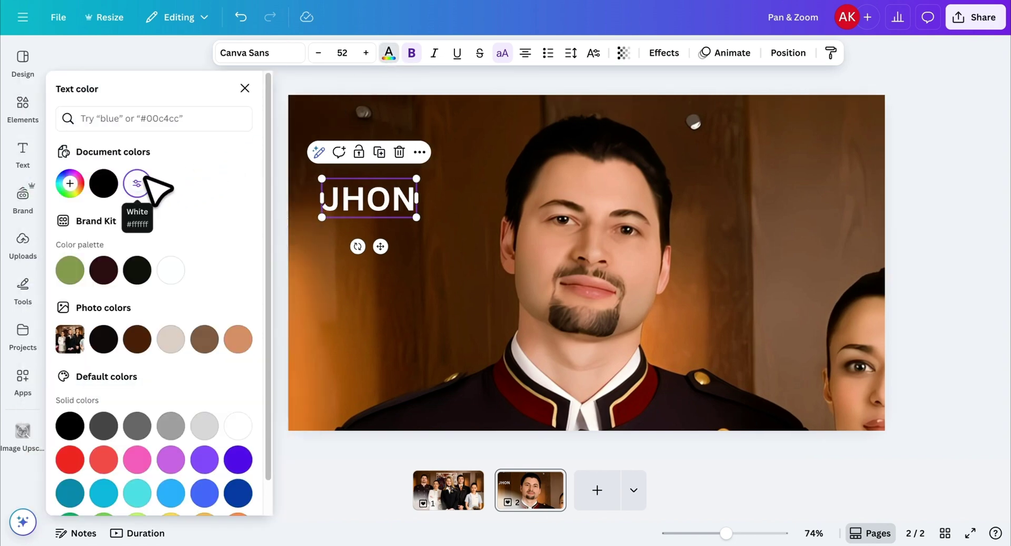
left_click(296, 52)
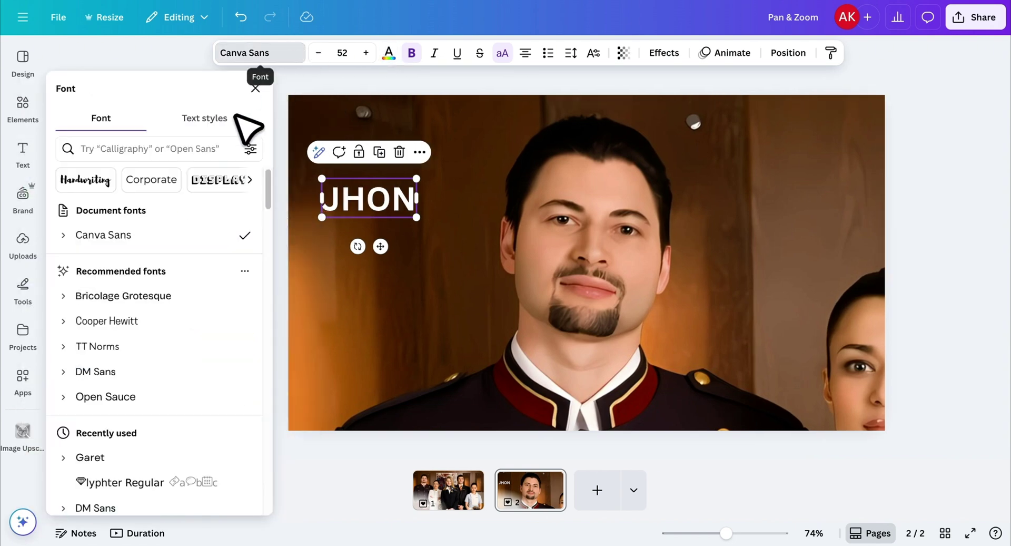
left_click(168, 153)
type("tt blue")
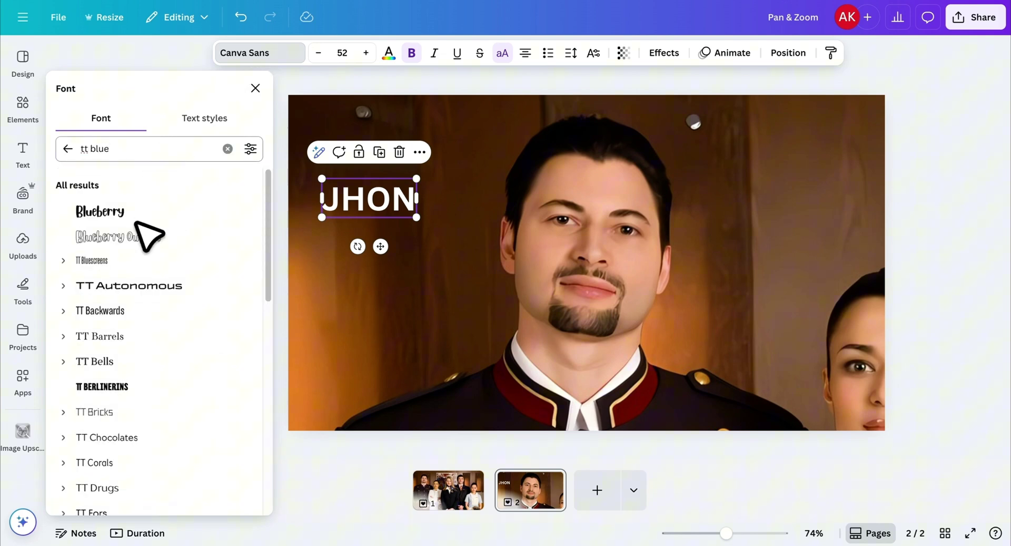
left_click(129, 260)
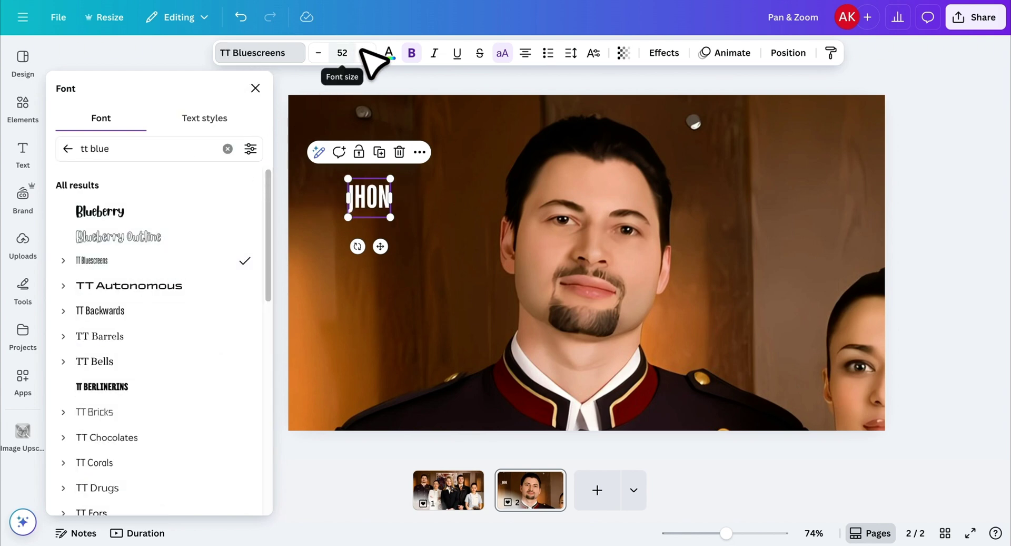
left_click_drag(368, 52, 368, 52)
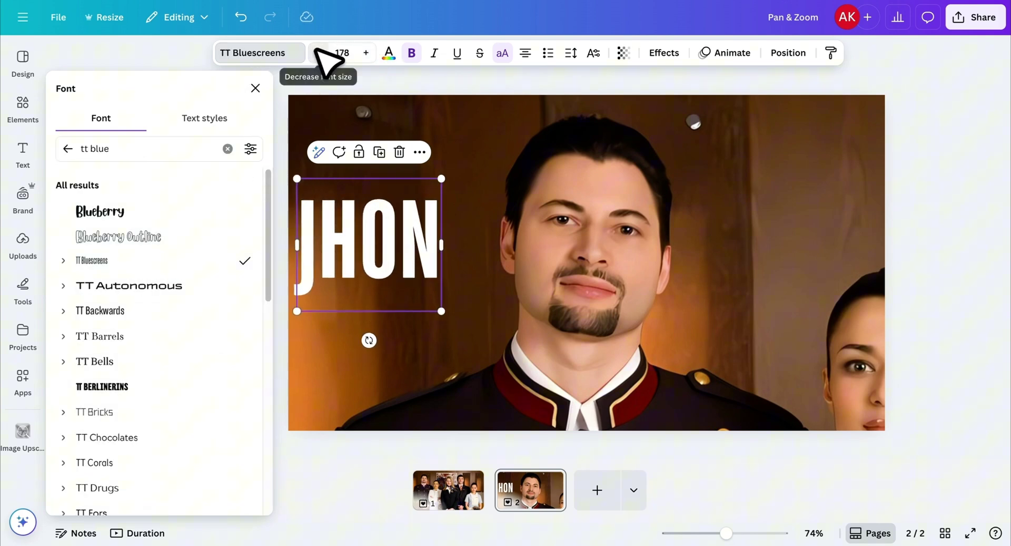
left_click(317, 53)
left_click(317, 52)
Give JHON the Lift effect, letter spacing -46 and left alignment.
left_click(665, 53)
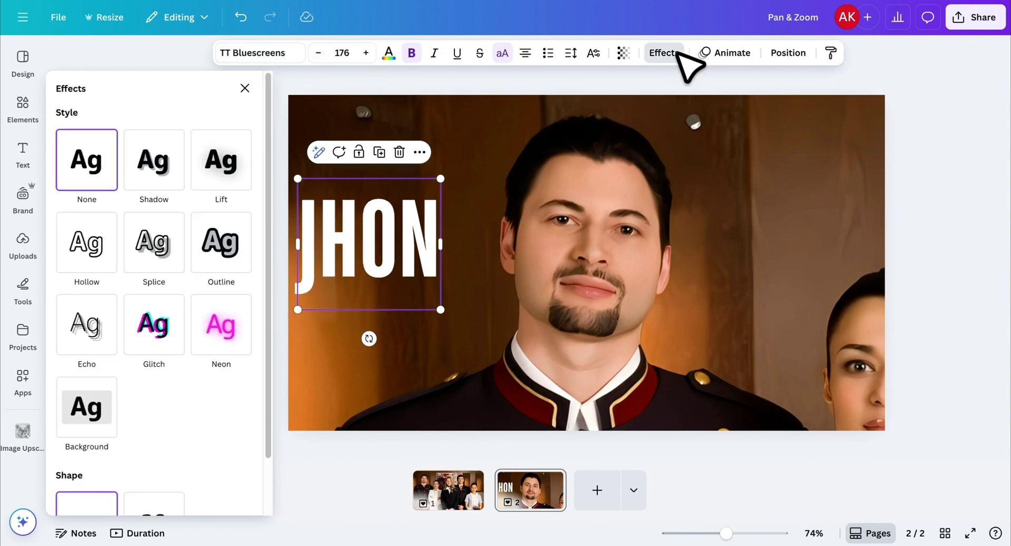
left_click(222, 158)
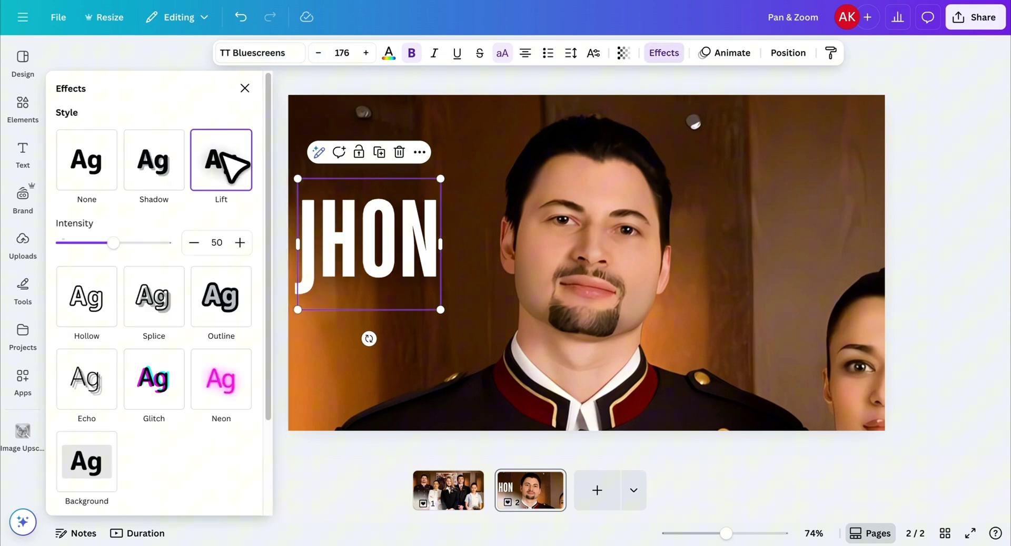
left_click(571, 52)
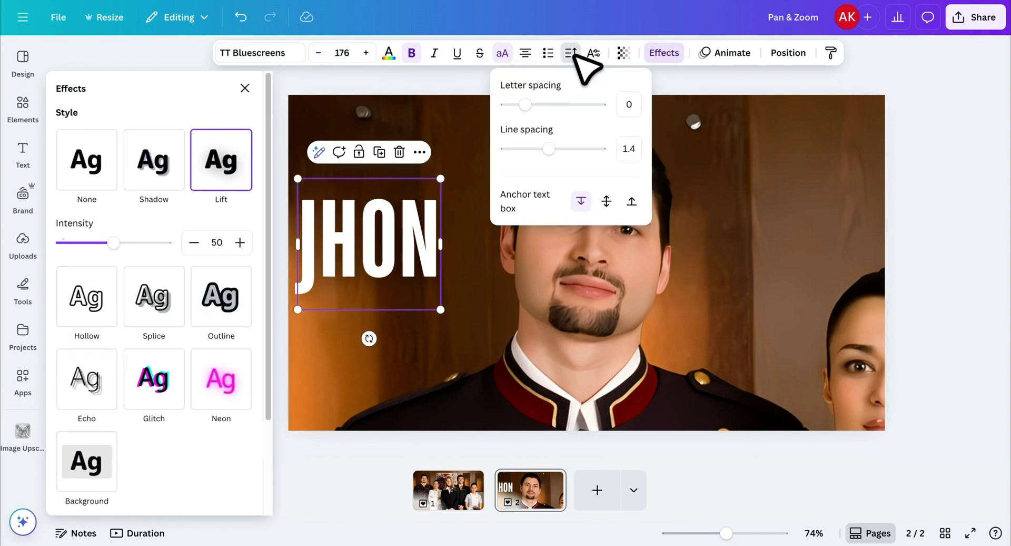
left_click_drag(525, 104, 520, 105)
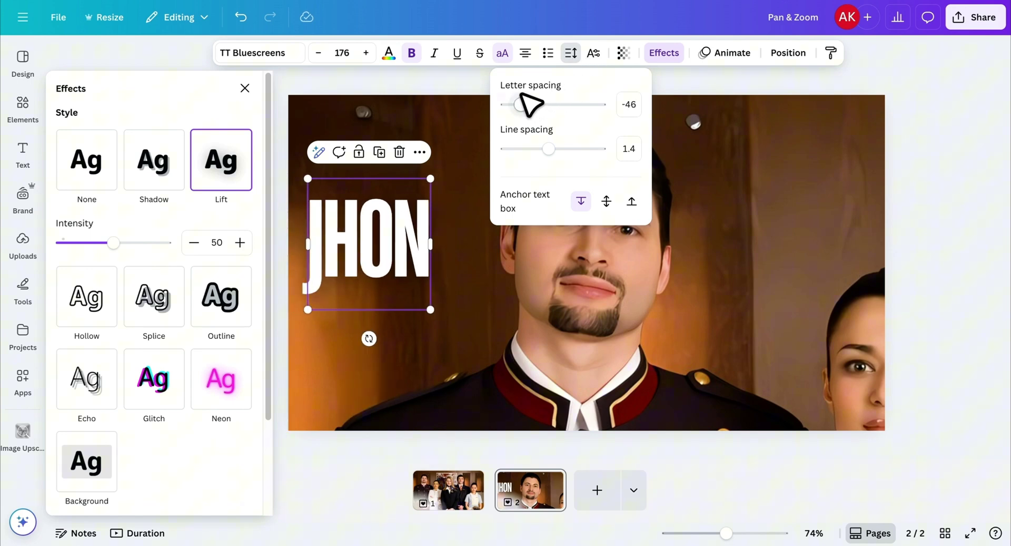
left_click(528, 56)
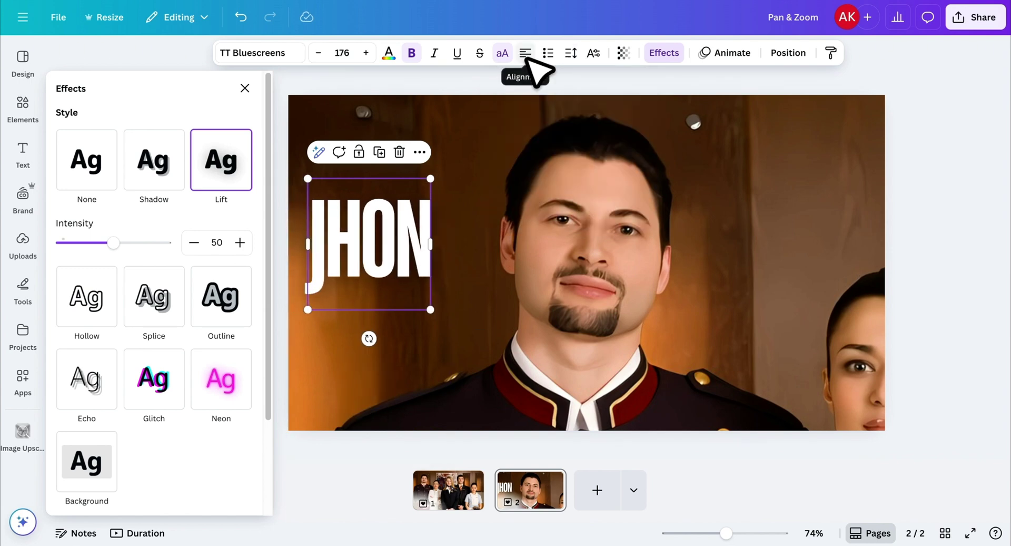
Add a dark square with R and reshape it into a short wide bar.
left_click(450, 289)
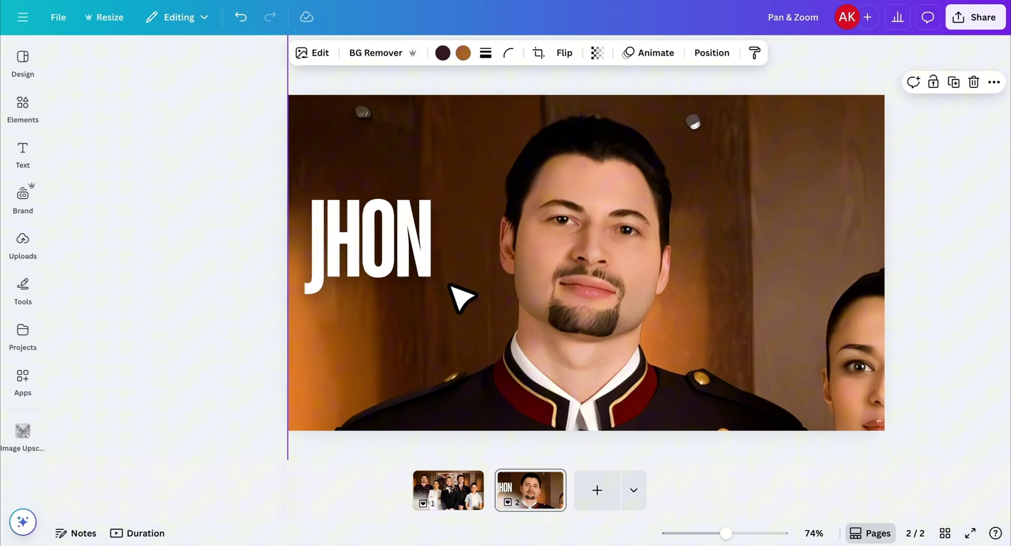
key("r")
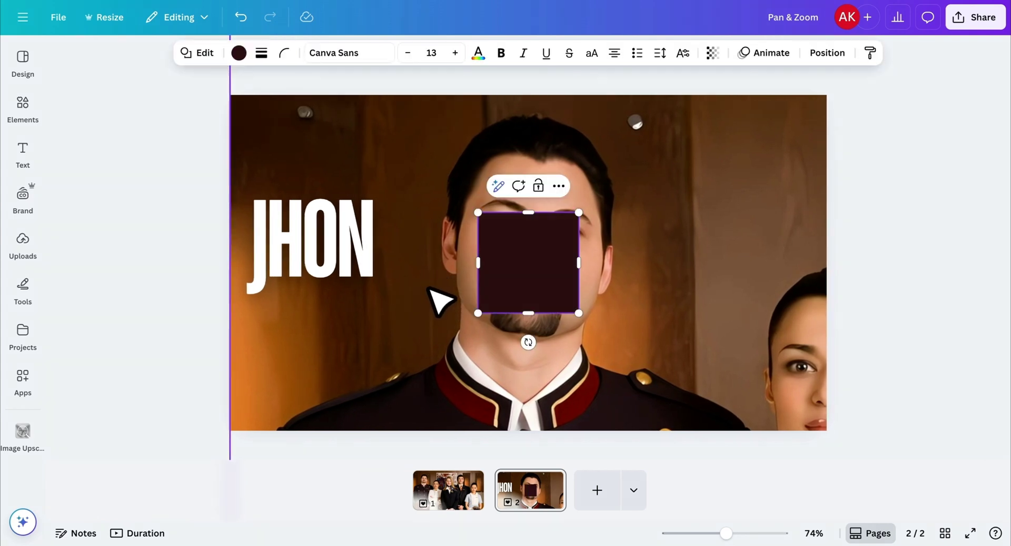
double_click(544, 215)
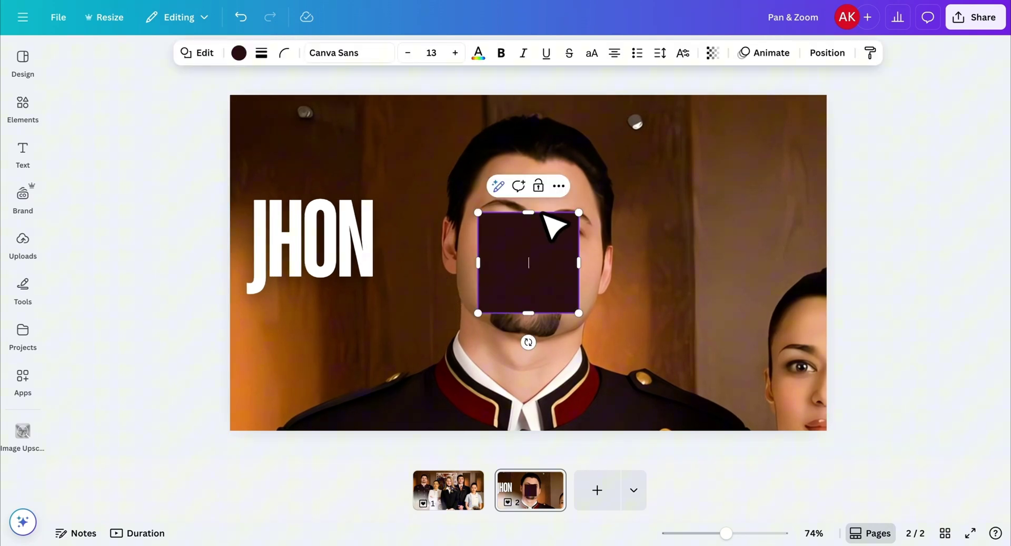
left_click_drag(550, 281, 307, 357)
Label the dark bar 'porter', set it uppercase and raise the font size to 23.
type("porter")
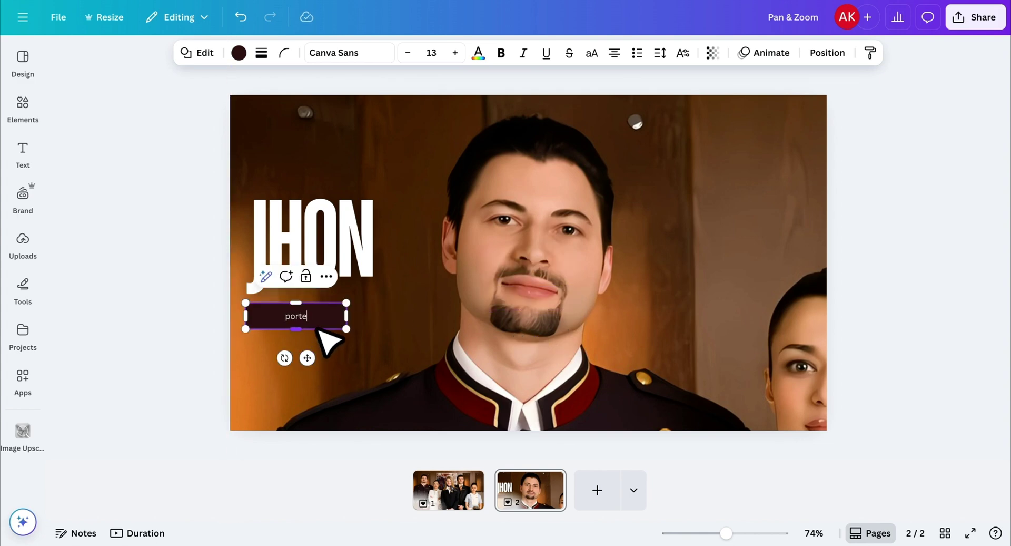
left_click(593, 53)
left_click(455, 53)
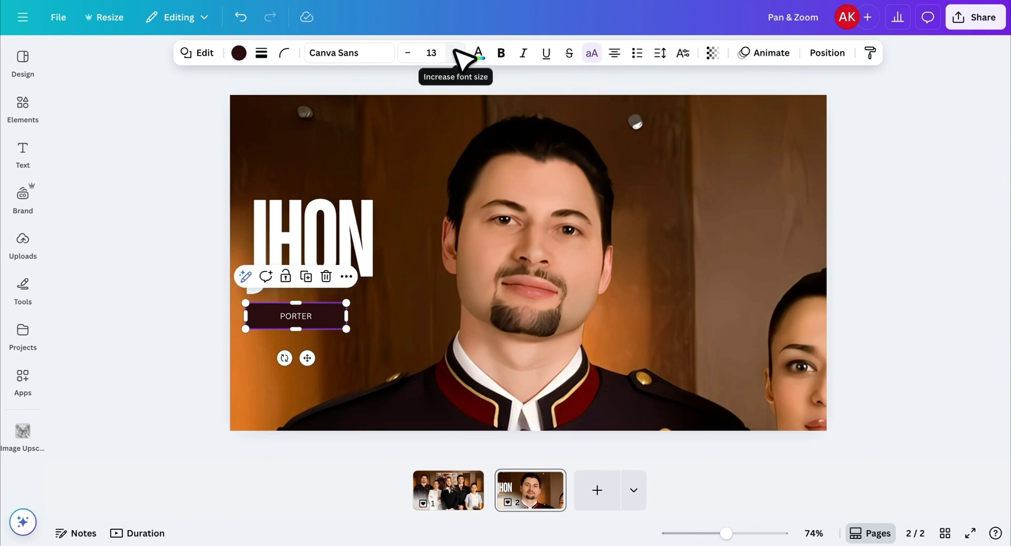
left_click(455, 52)
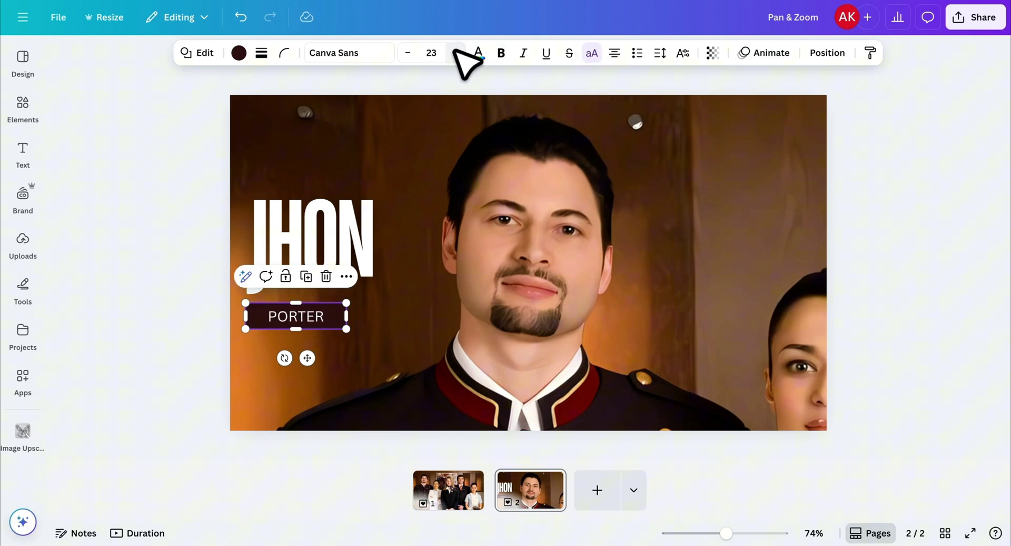
Set the PORTER text in the Garet font.
left_click(373, 57)
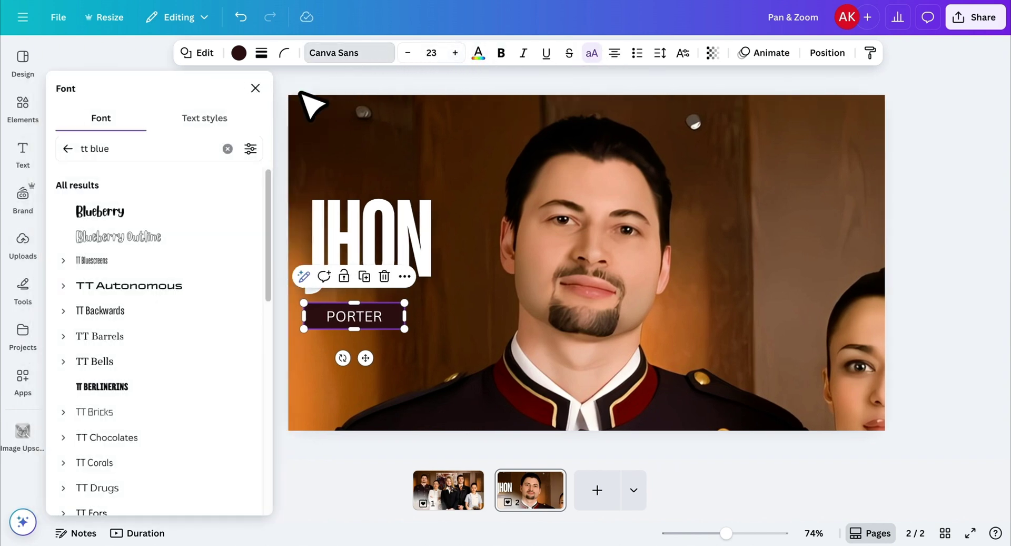
triple_click(210, 149)
type("gar")
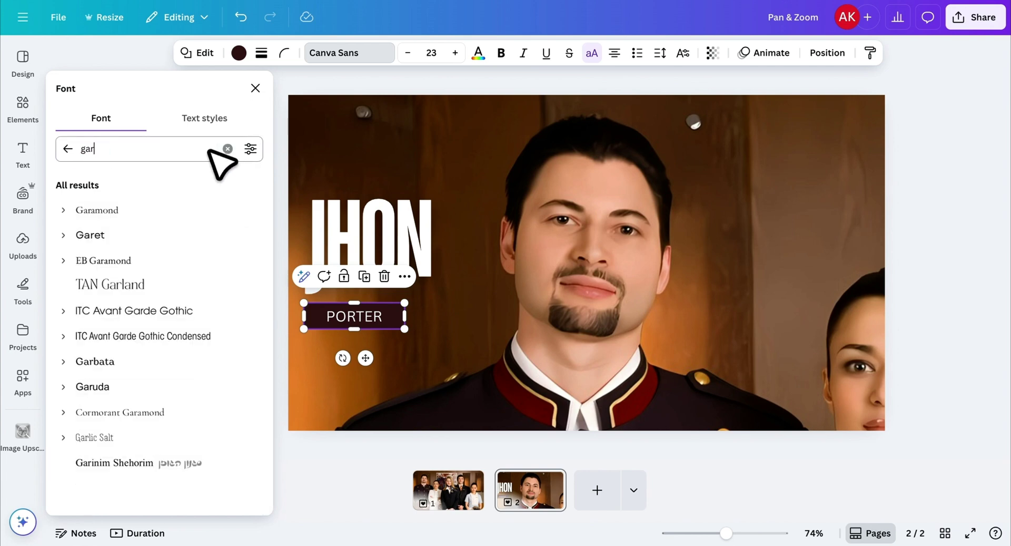
left_click(138, 236)
Fill PORTER's label box with the tan colour #CB8960.
left_click(240, 54)
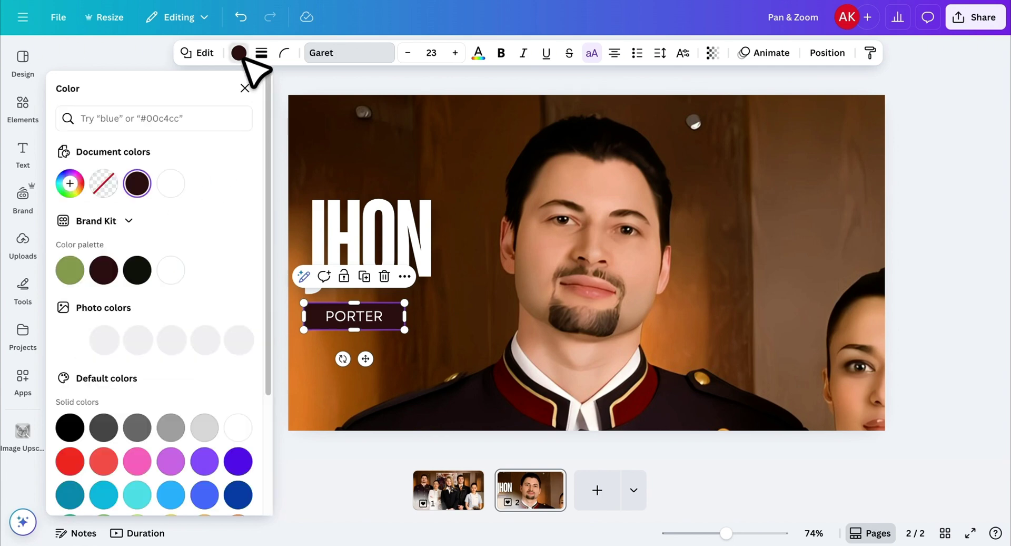
left_click(70, 183)
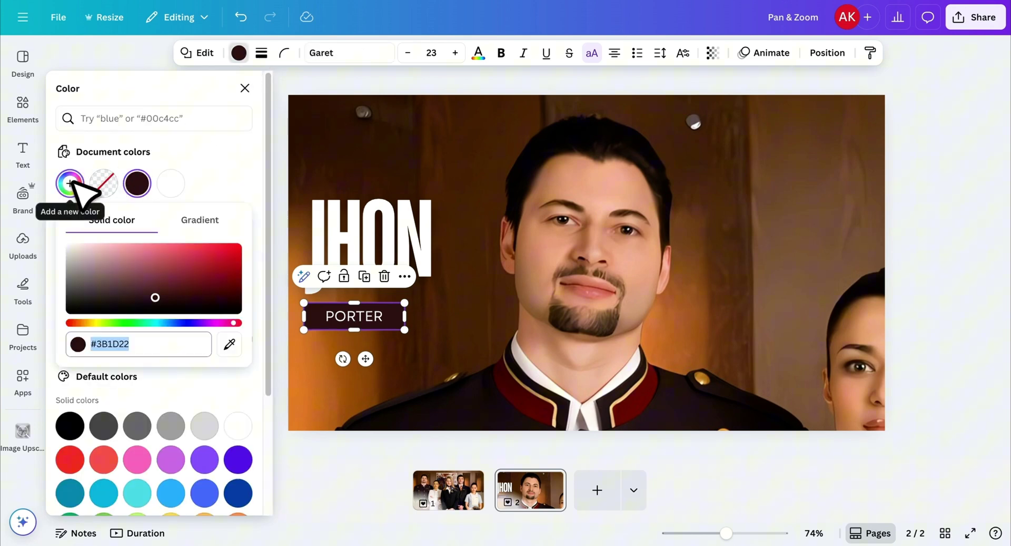
left_click(146, 342)
type("#CB8960")
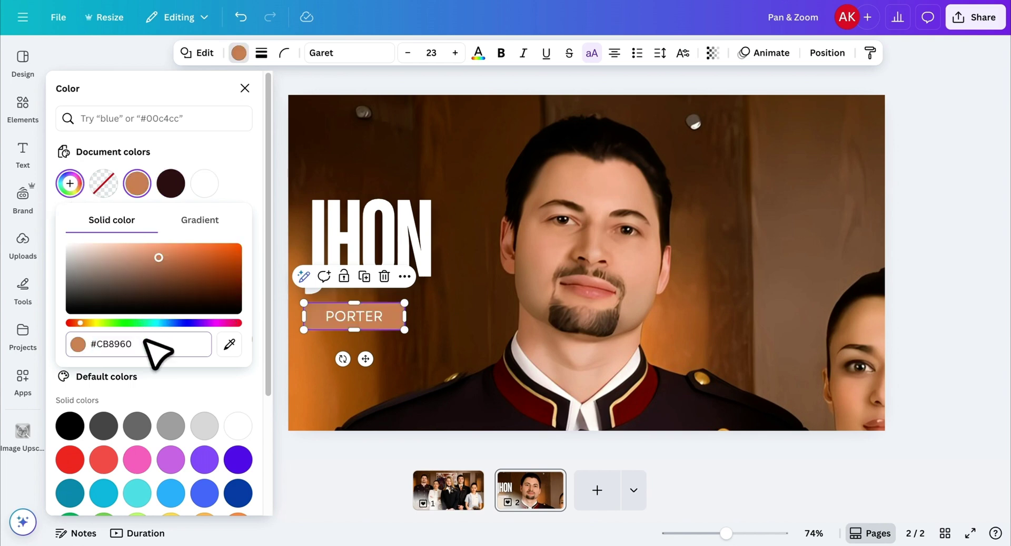
Send JHON back one layer and shift JHON and PORTER together slightly up and right.
left_click(380, 236)
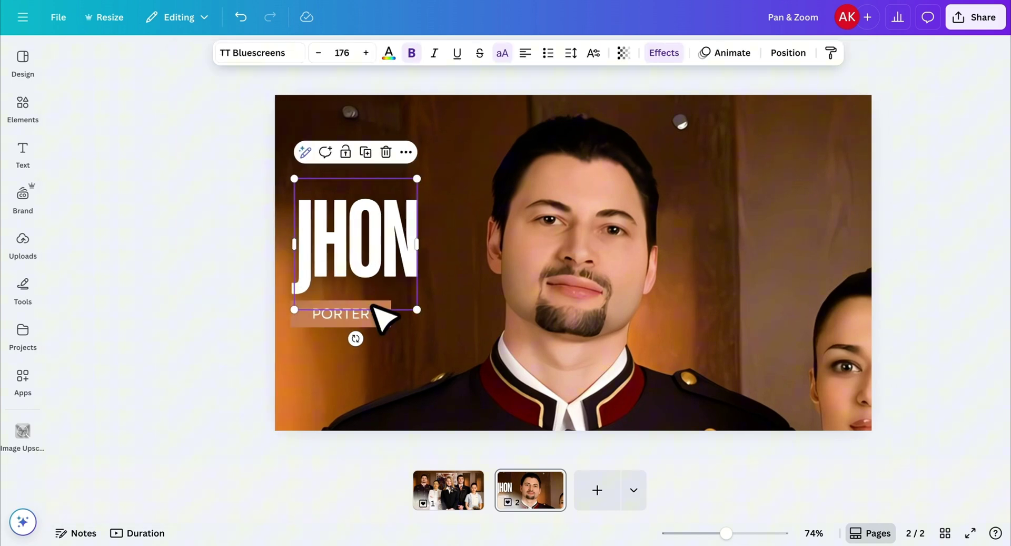
right_click(311, 259)
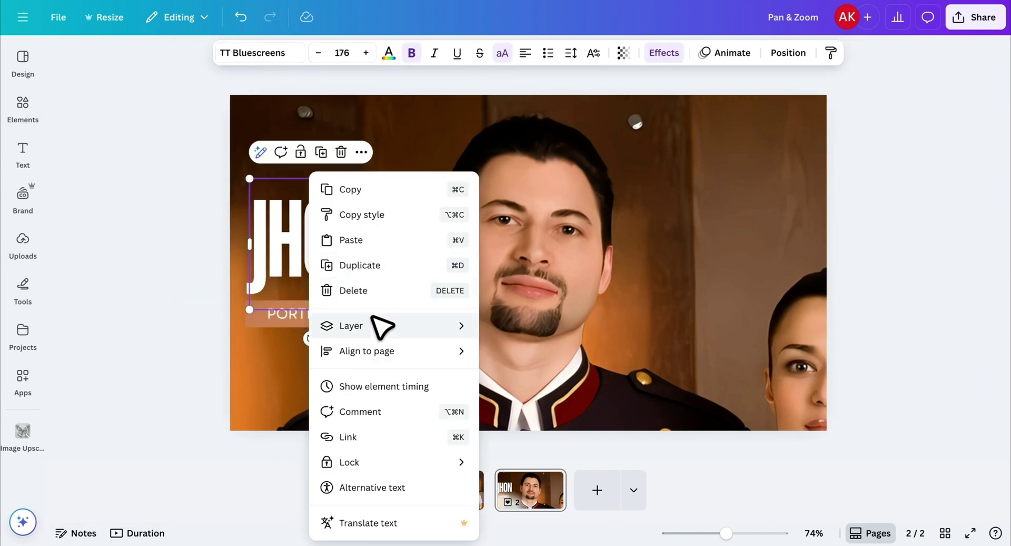
mouse_move(380, 325)
left_click(570, 376)
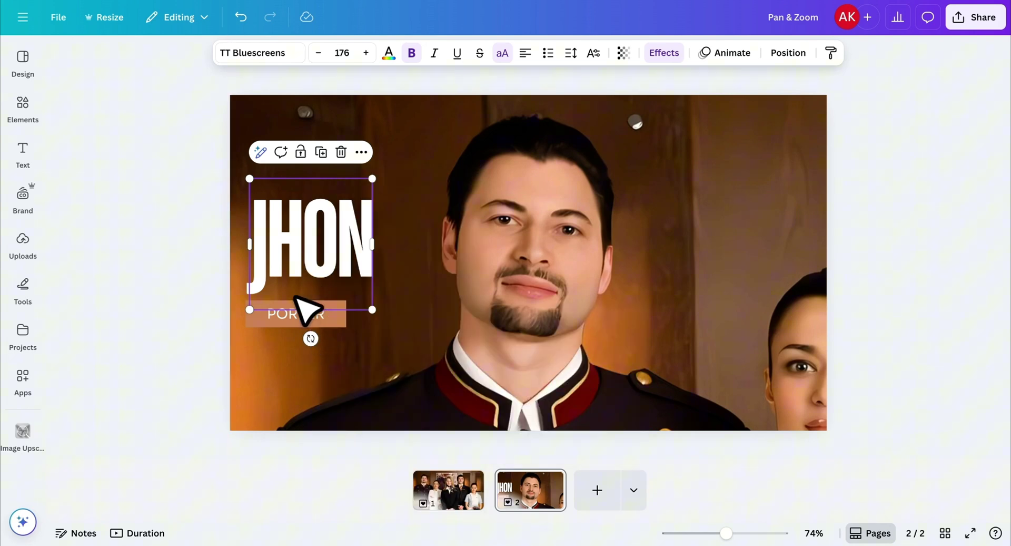
left_click(299, 312, "shift")
left_click_drag(316, 271, 323, 243)
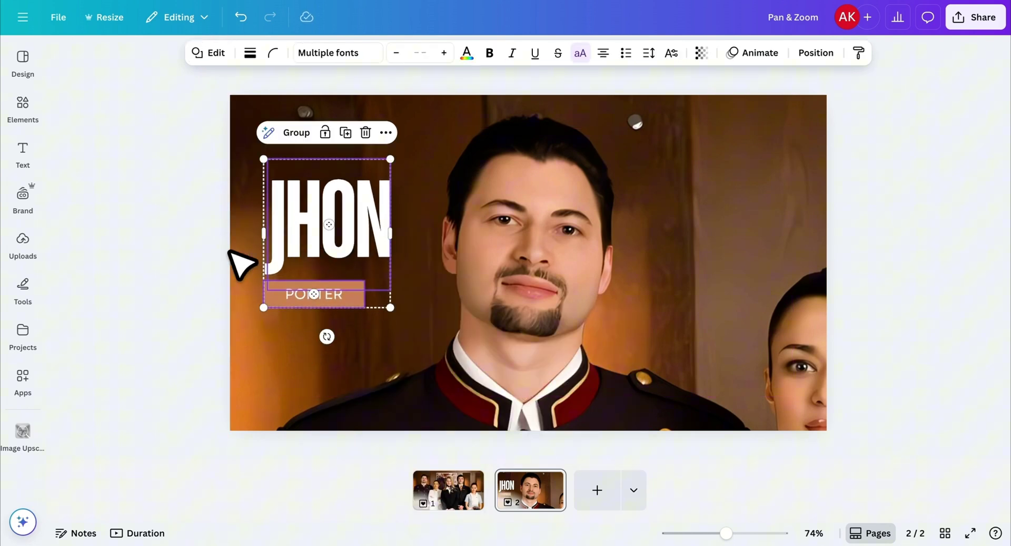
left_click(359, 328)
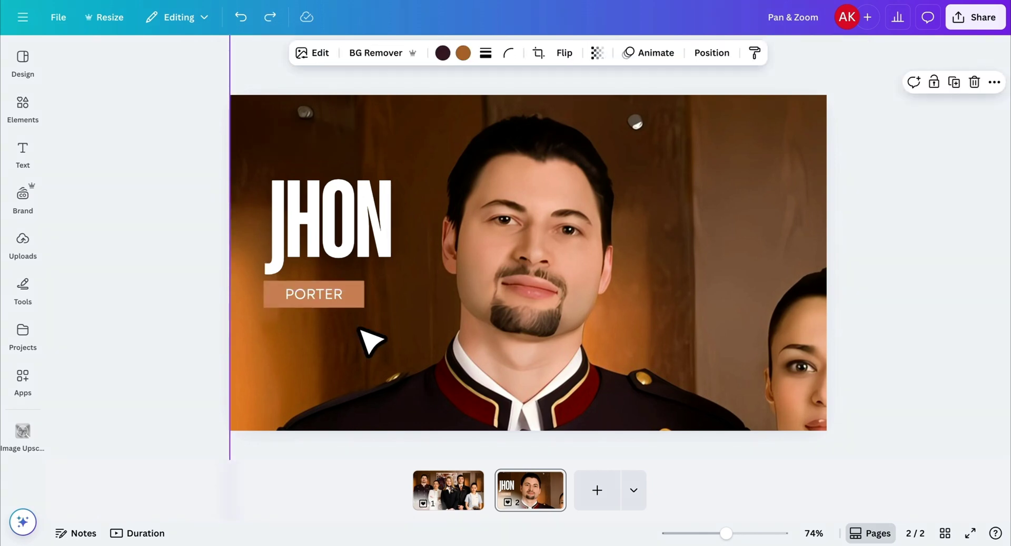
Duplicate page 2 and move the name and role labels to the right side.
right_click(525, 484)
left_click(602, 240)
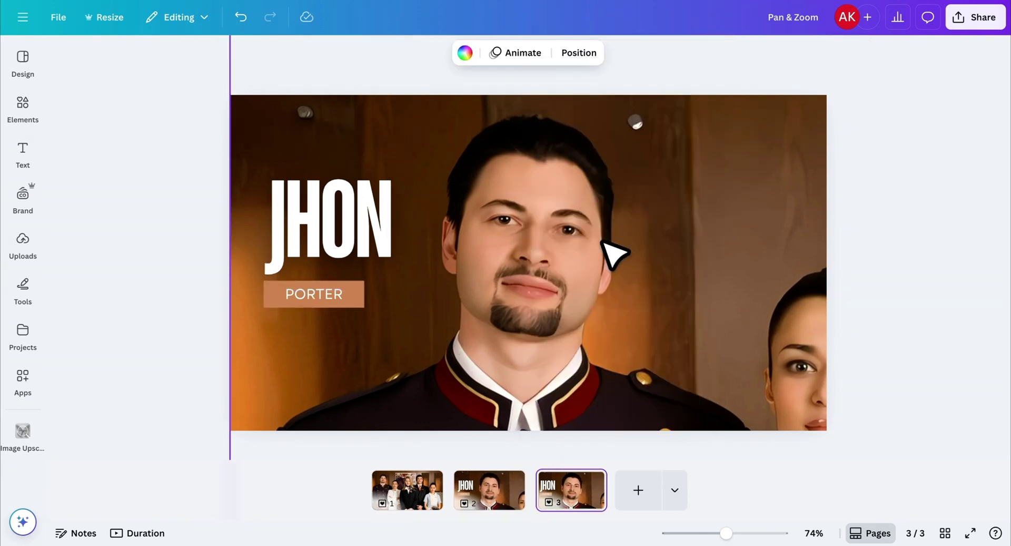
left_click(610, 258)
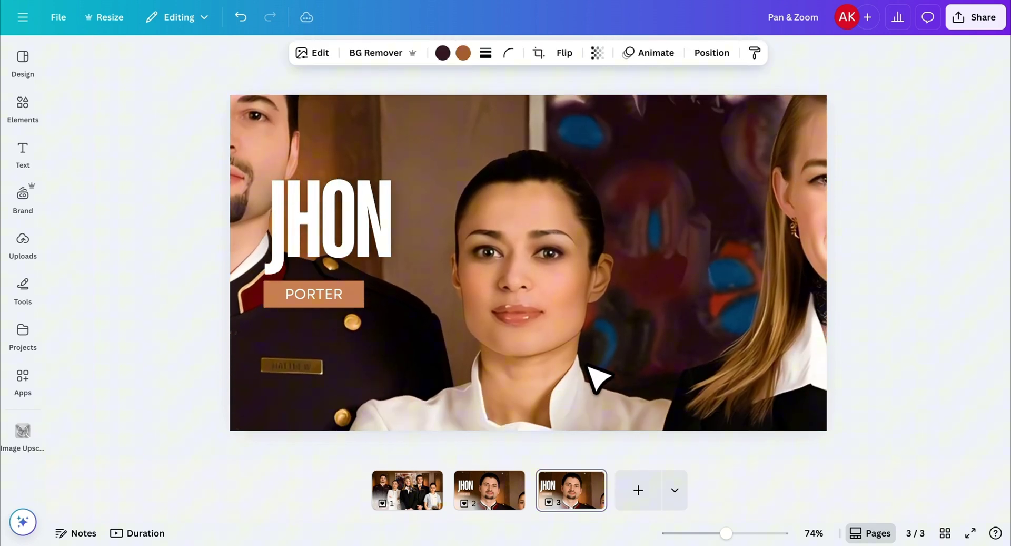
left_click(369, 278)
left_click_drag(327, 299, 707, 334)
Change the labels to SOFI and COOK and nudge them slightly down and left.
double_click(706, 295)
type("SOFI")
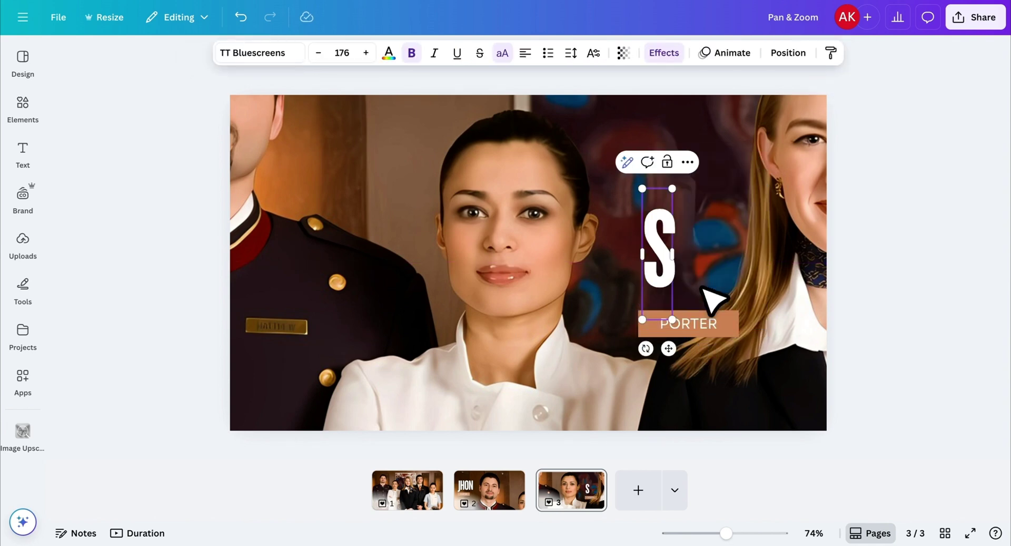
left_click(720, 355)
double_click(711, 323)
type("COOK")
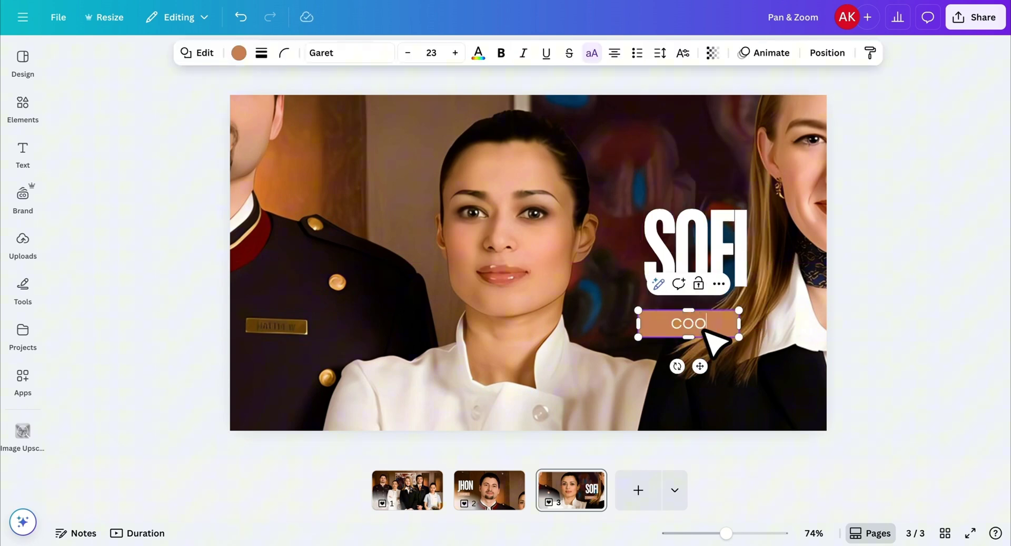
left_click(720, 247)
left_click_drag(706, 327, 726, 340)
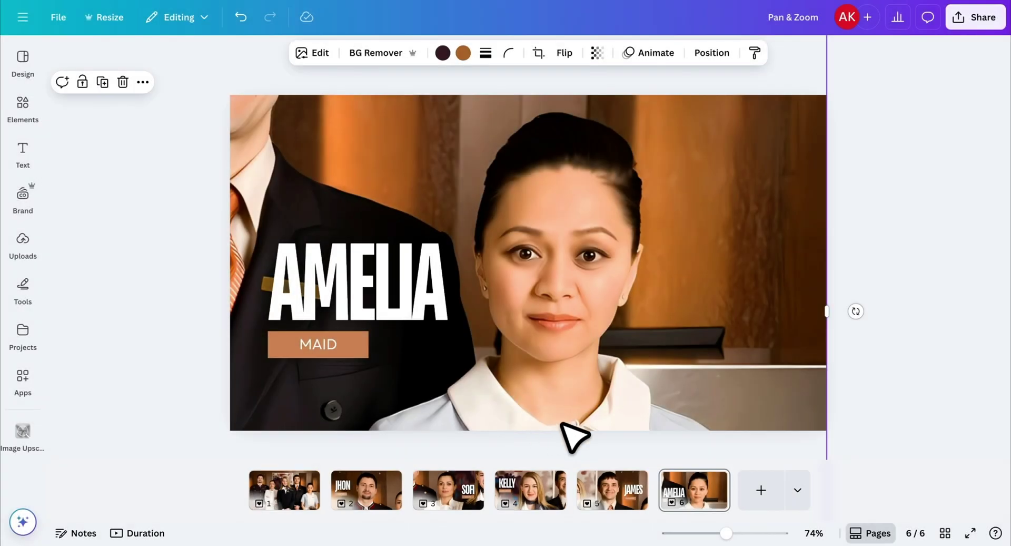
Duplicate the full team photo page and move the copy to the end as page seven.
left_click(613, 495)
left_click(532, 492)
left_click(448, 492)
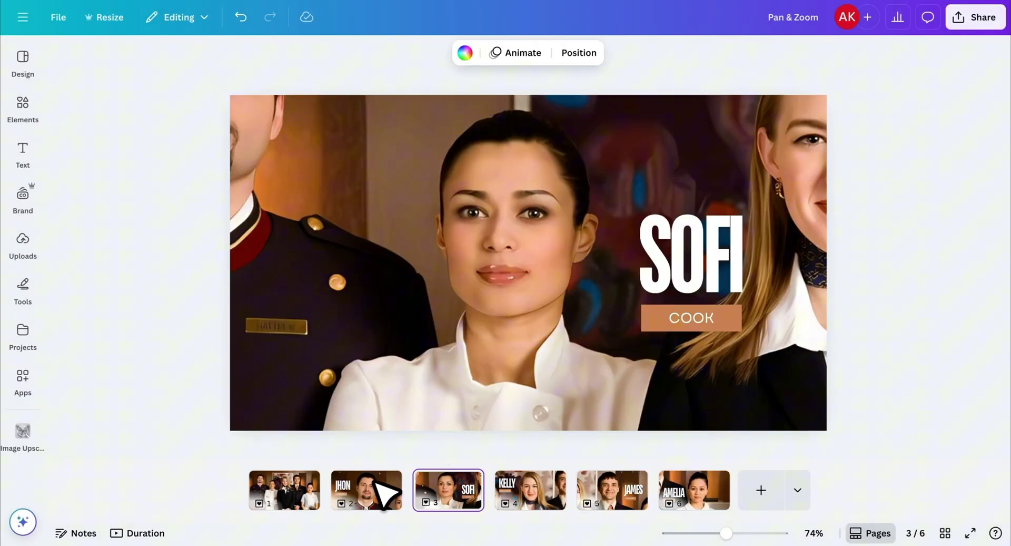
left_click(385, 493)
left_click(306, 490)
right_click(310, 487)
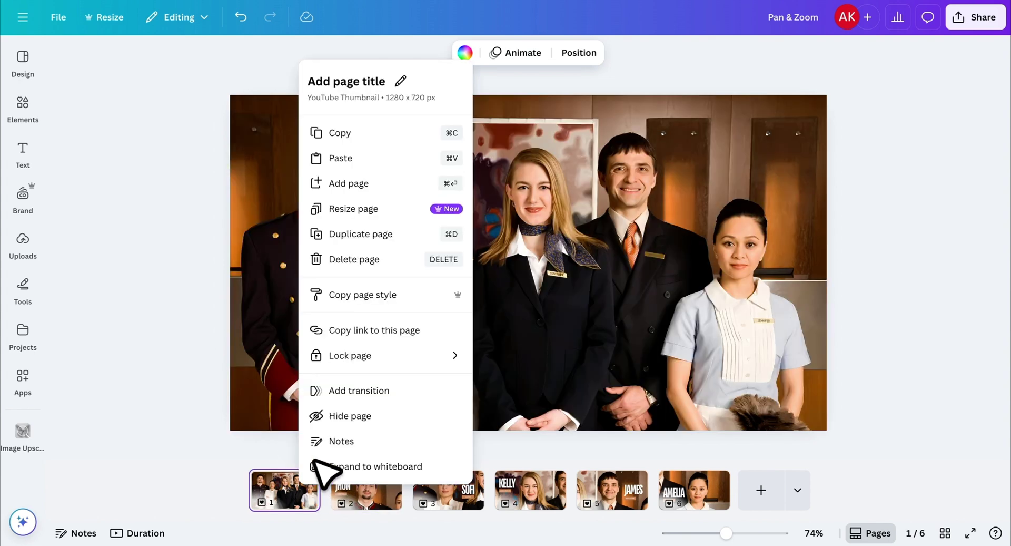
left_click(389, 232)
left_click_drag(324, 493, 772, 490)
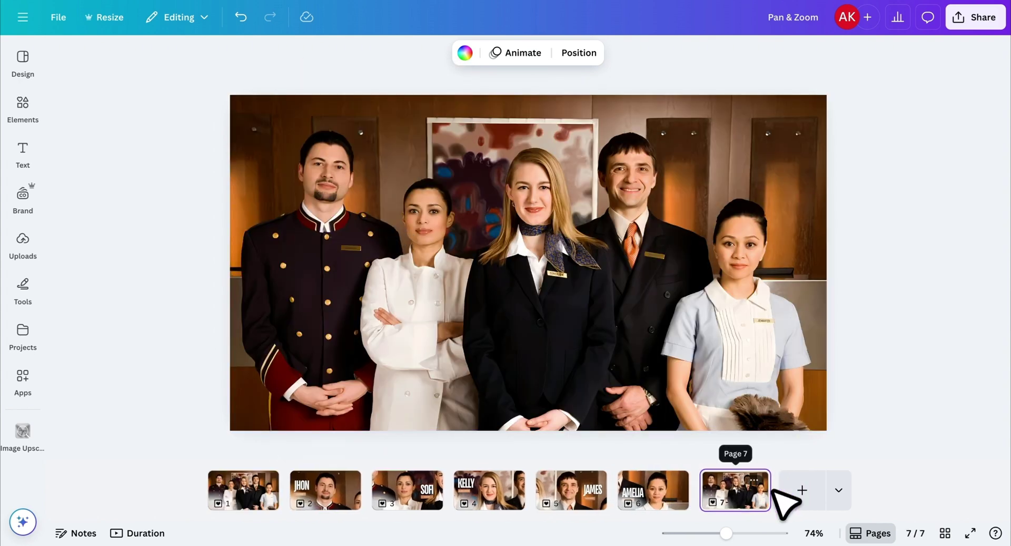
In the timeline view, set page 1's duration to 1.5s and apply it to all pages.
left_click(271, 497)
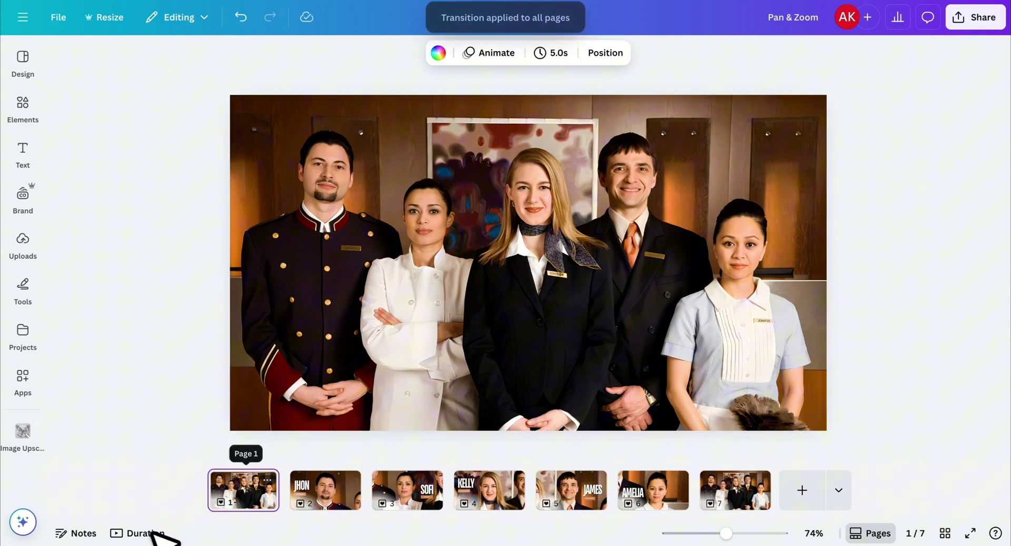
left_click(150, 533)
left_click(585, 54)
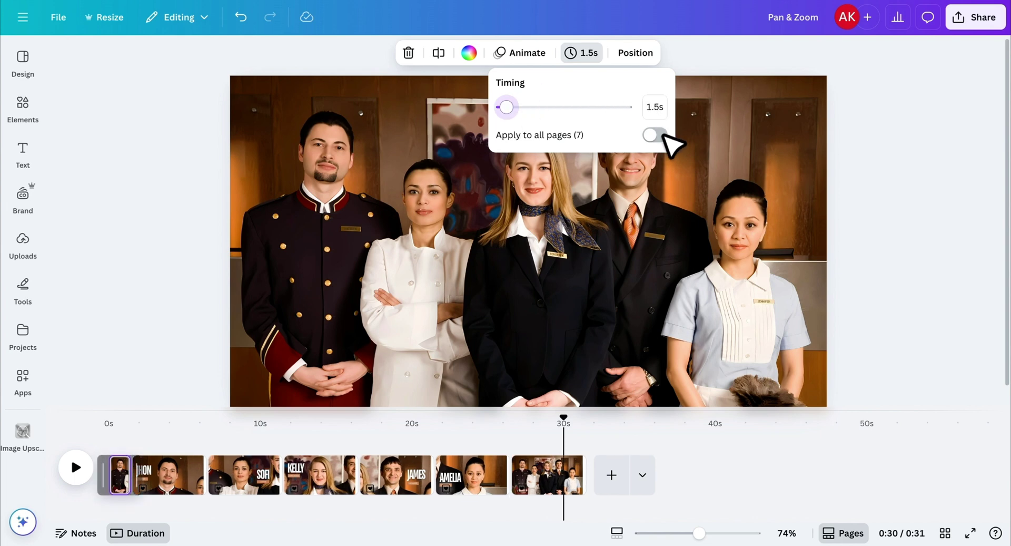
left_click(656, 135)
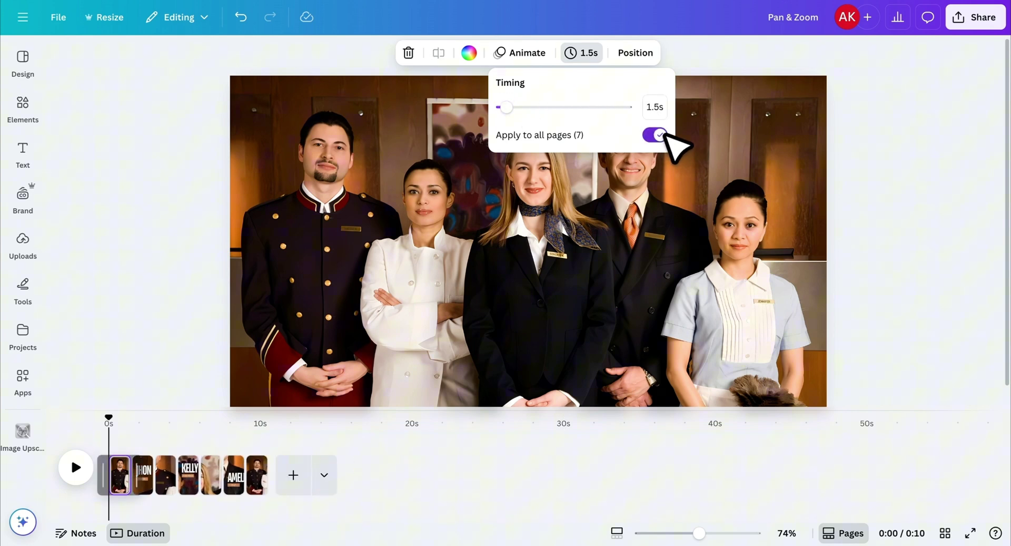
Add a 0.75s Match & Move transition after page 1 and apply it between all pages.
left_click_drag(637, 533, 687, 533)
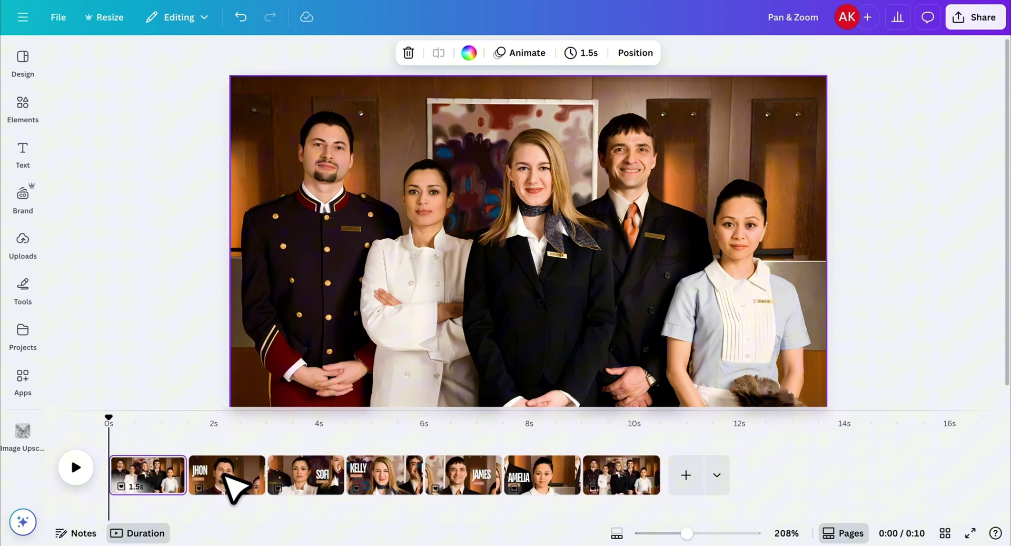
left_click(187, 484)
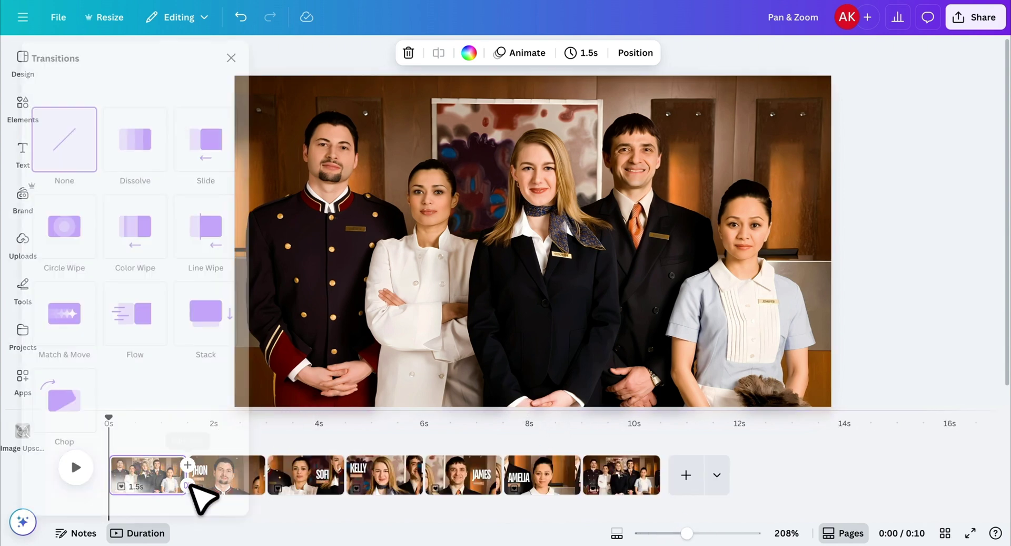
left_click(90, 322)
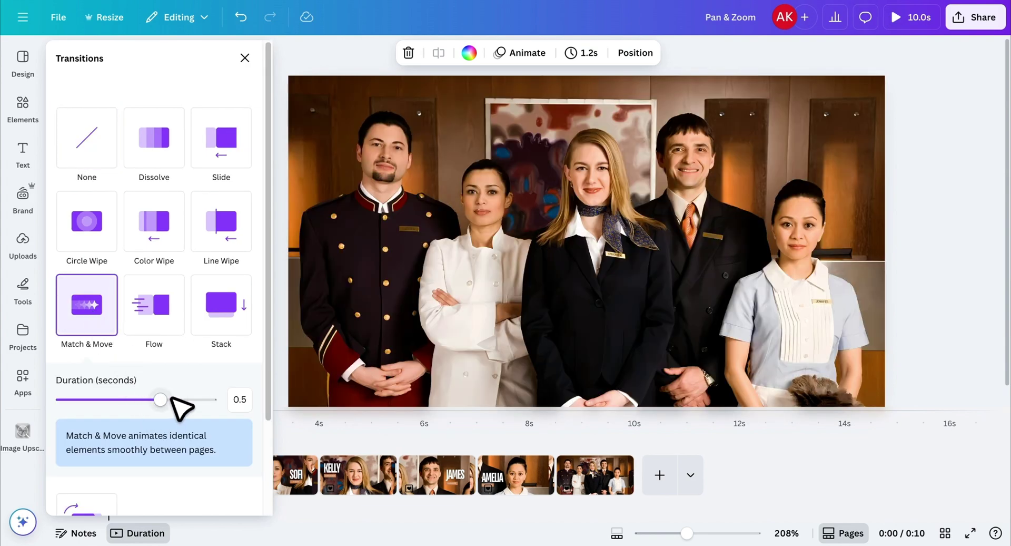
left_click_drag(172, 399, 238, 400)
scroll(247, 424, "down", 2)
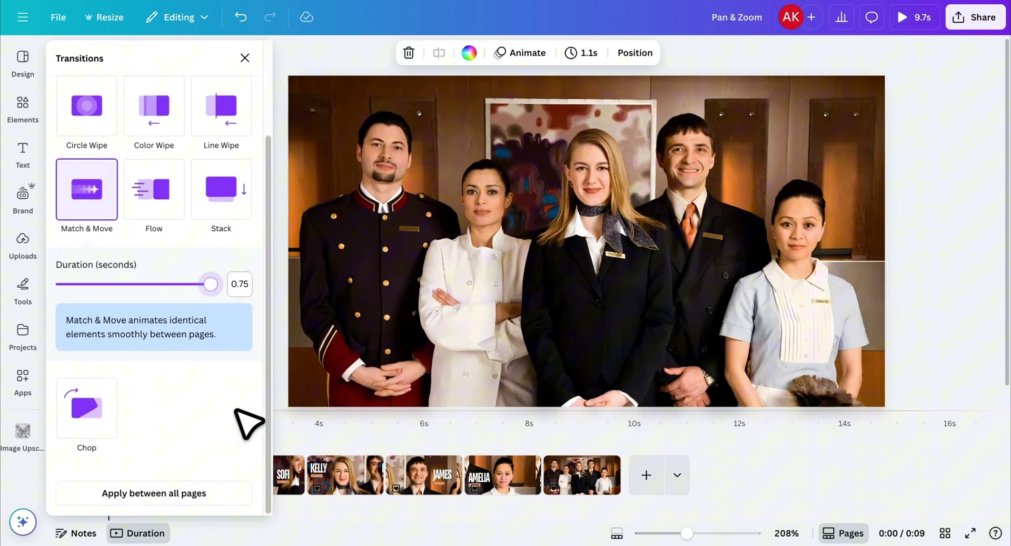
left_click(227, 492)
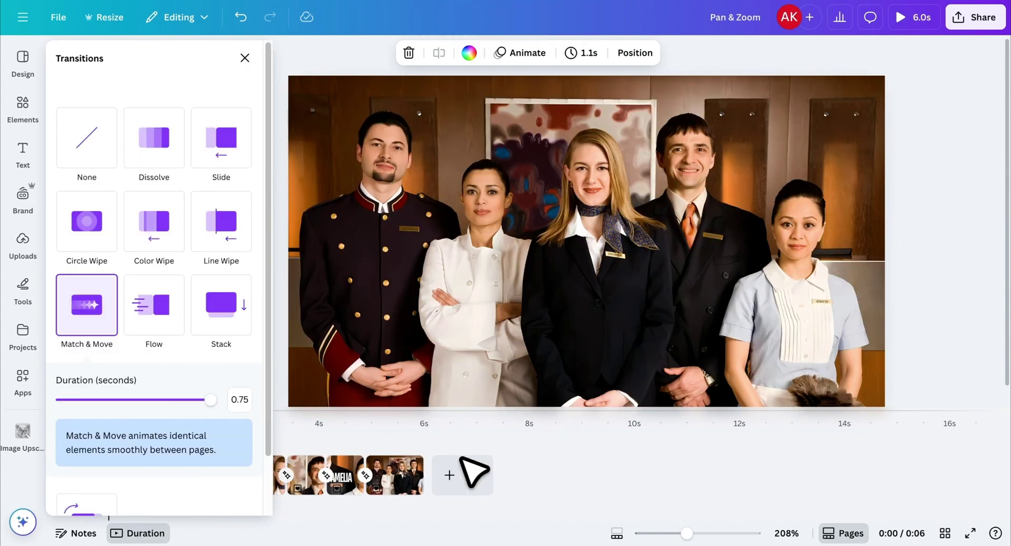
left_click(245, 58)
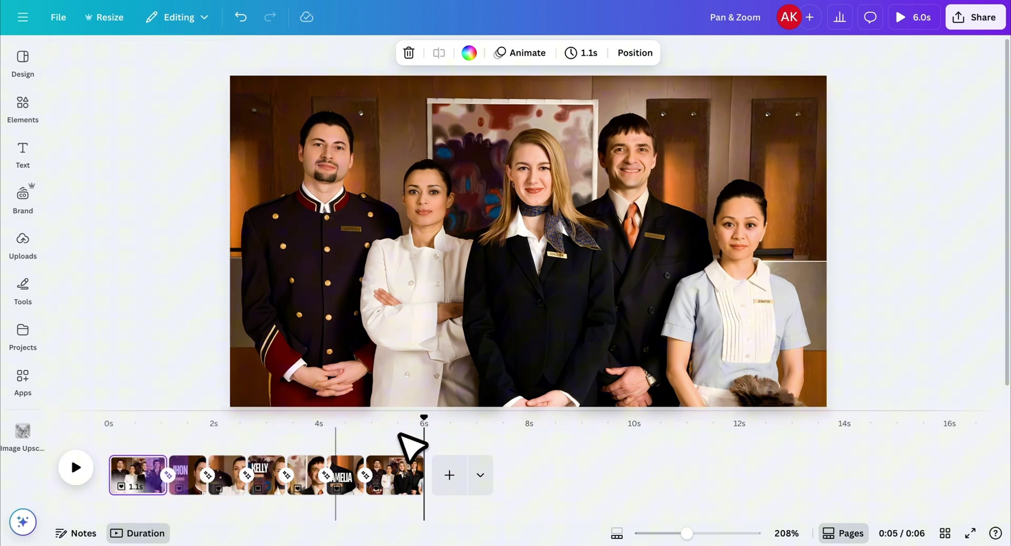
left_click(75, 472)
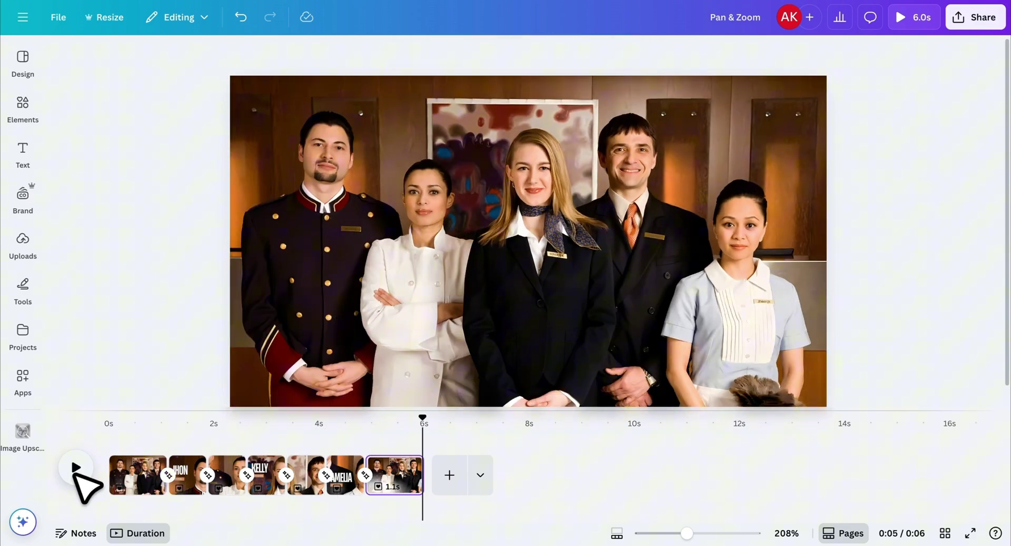
left_click_drag(421, 418, 26, 423)
Reset page 1 to 1.5s, apply it to all seven pages, and rewind the playhead to 0s.
left_click(147, 489)
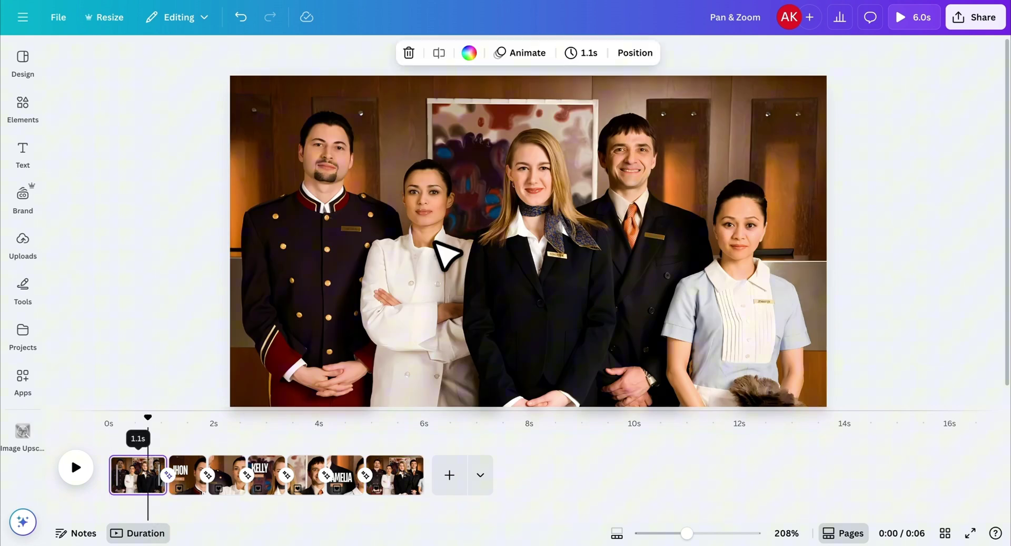
left_click(584, 53)
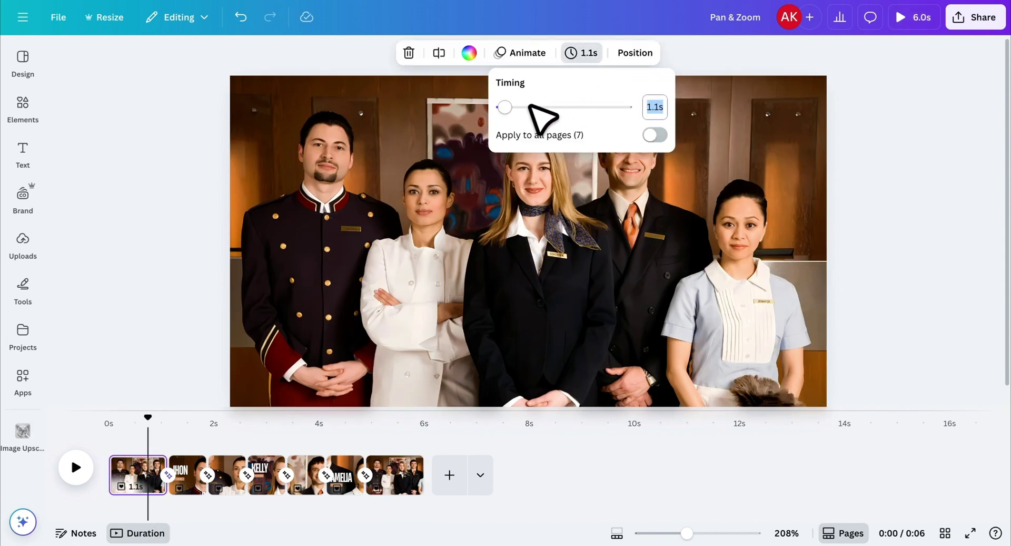
left_click_drag(508, 107, 507, 106)
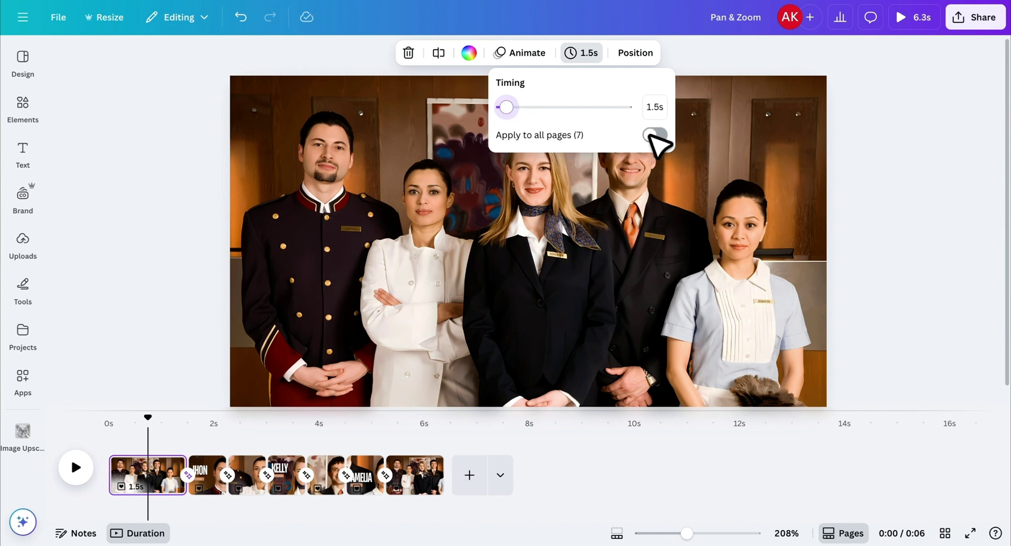
left_click(657, 137)
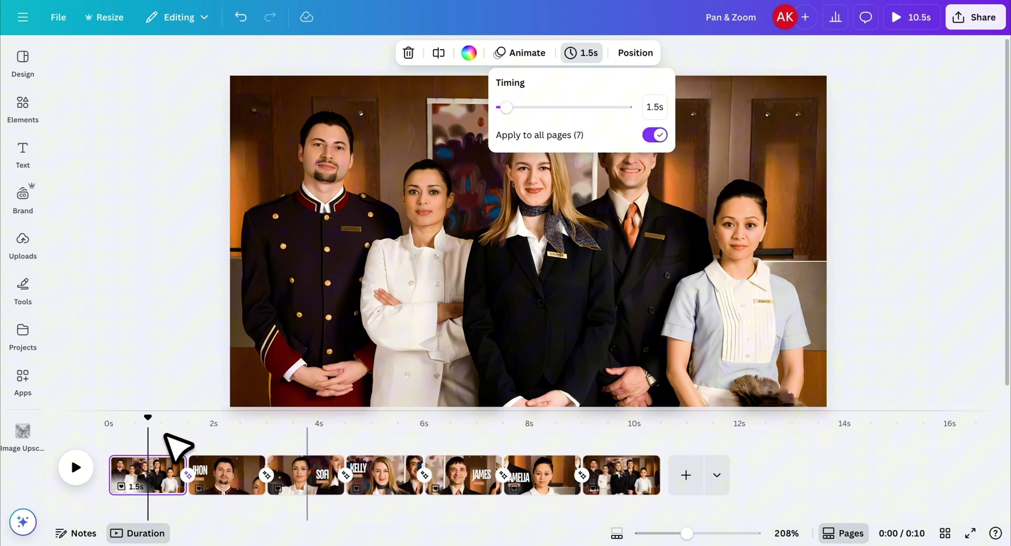
left_click_drag(149, 428, 84, 464)
left_click(84, 465)
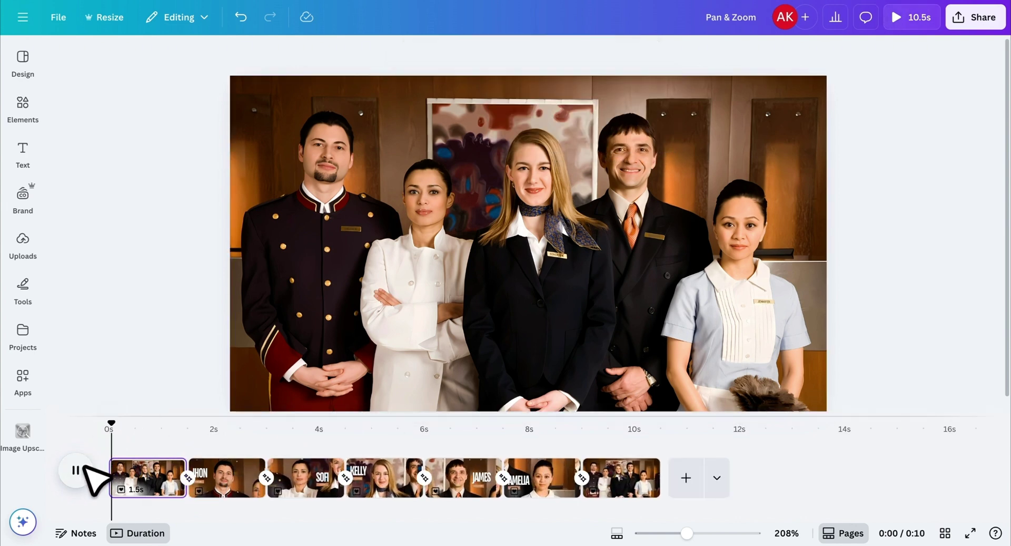